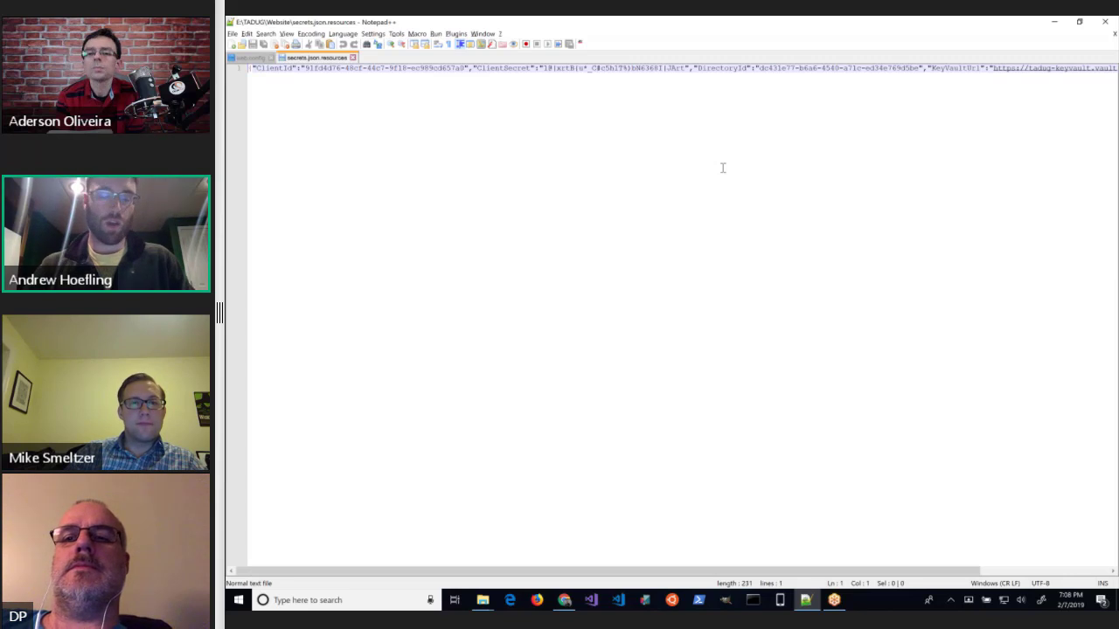
- Bring up web.config in Notepad++ and examine the SiteSqlServer connection string and the Telerik encryption keys under appSettings
{"action": "key", "text": "alt+Tab"}
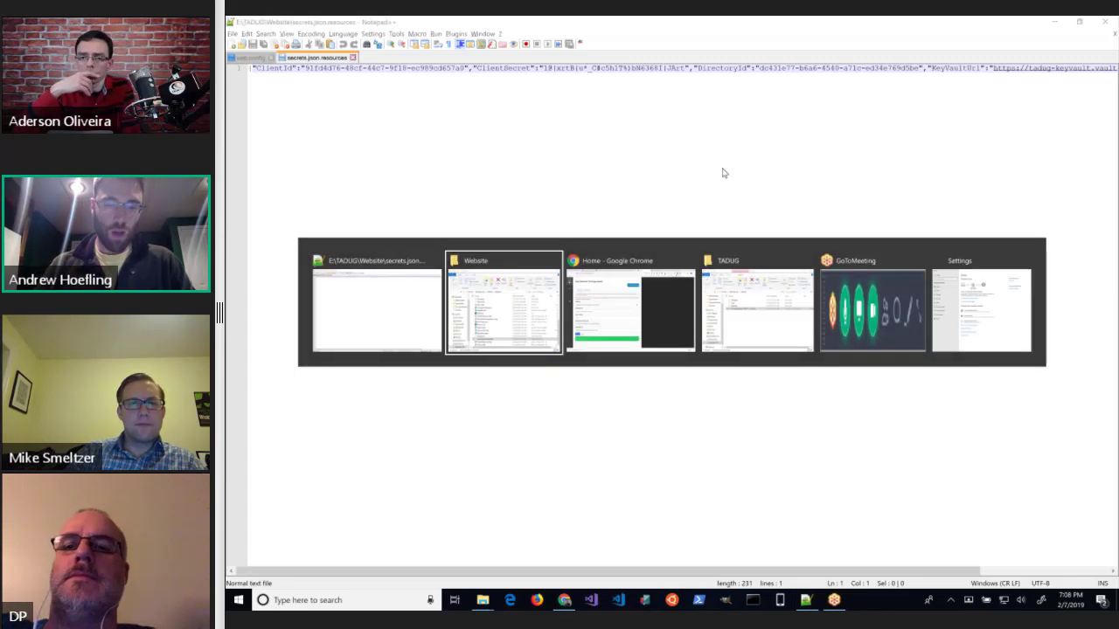
{"action": "key", "text": "alt+Tab"}
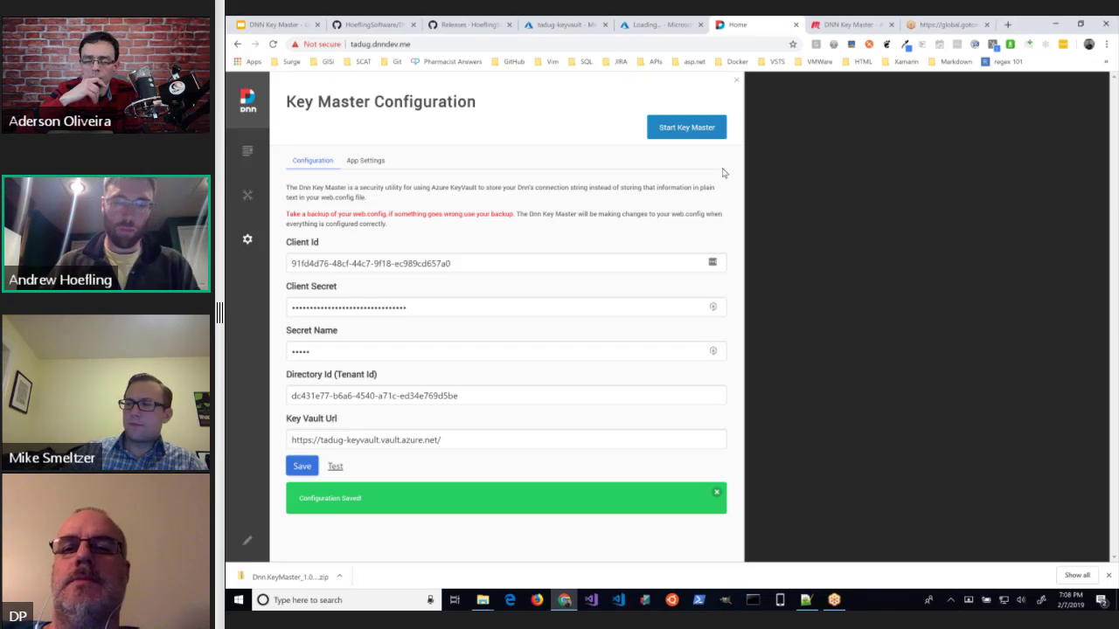
{"action": "key", "text": "alt+Tab"}
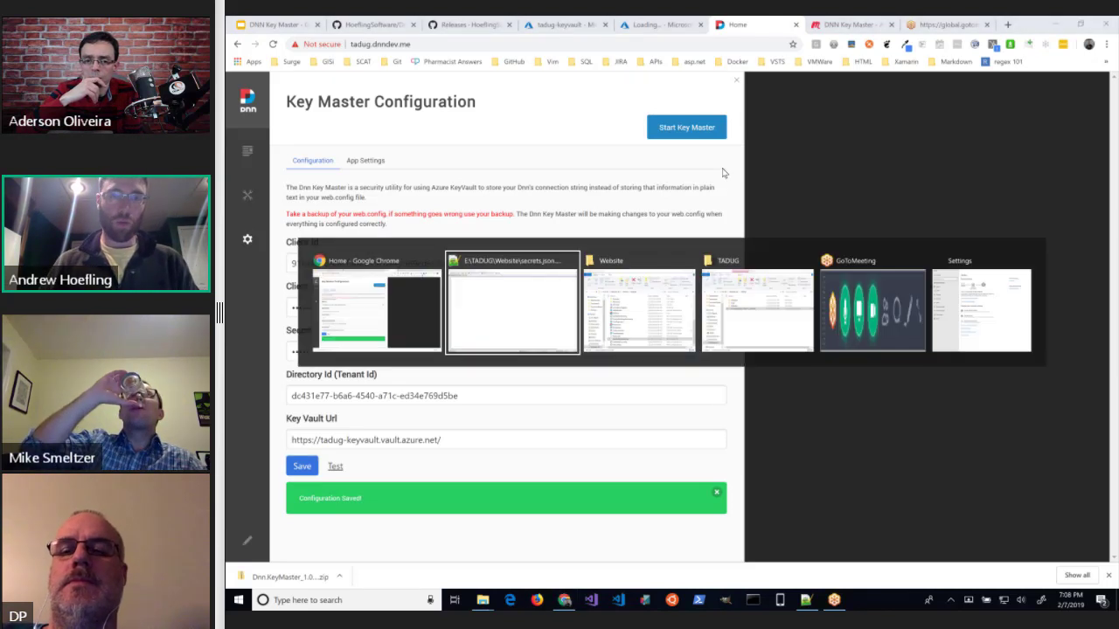
{"action": "key", "text": "ctrl+Tab"}
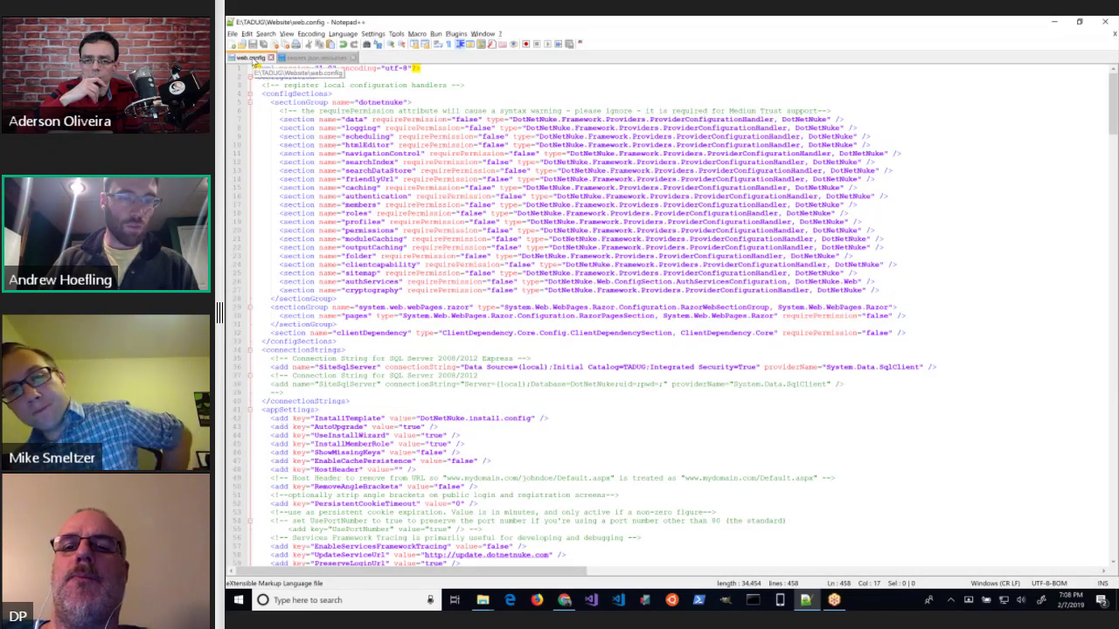
{"action": "left_click", "coordinate": [526, 104]}
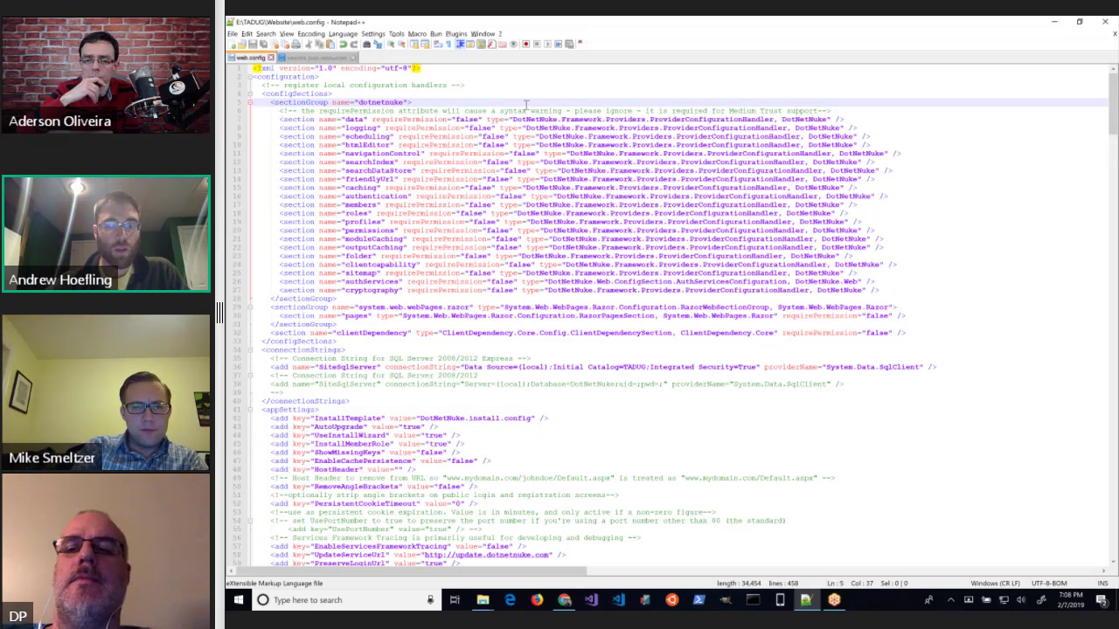
{"action": "scroll", "coordinate": [500, 226], "scroll_direction": "down", "scroll_amount": 4}
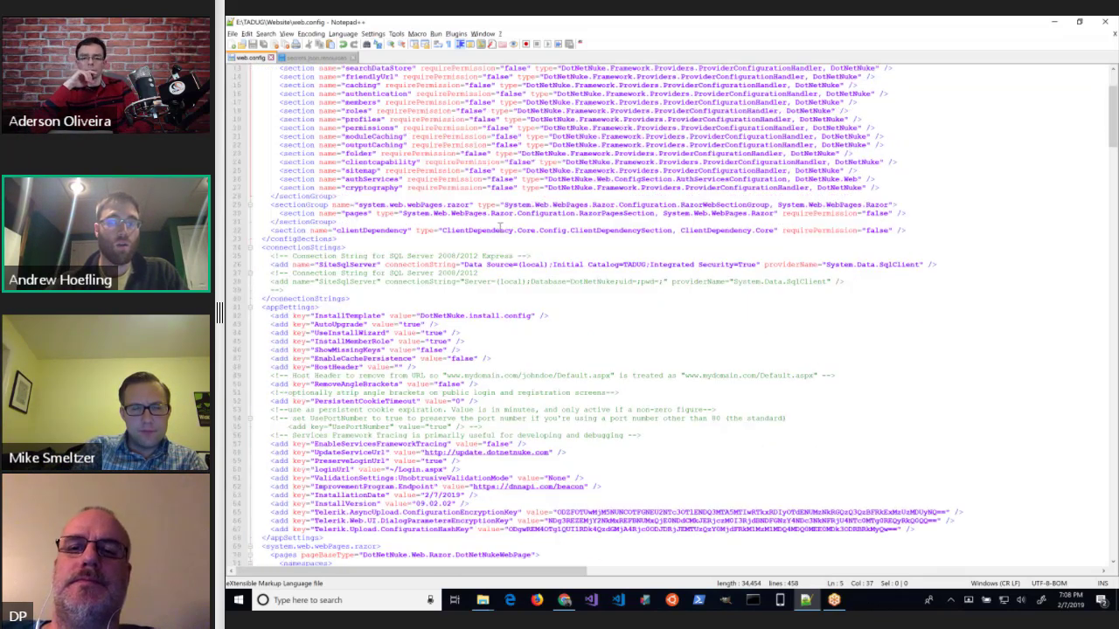
{"action": "scroll", "coordinate": [500, 226], "scroll_direction": "down", "scroll_amount": 2}
{"action": "left_click", "coordinate": [351, 216]}
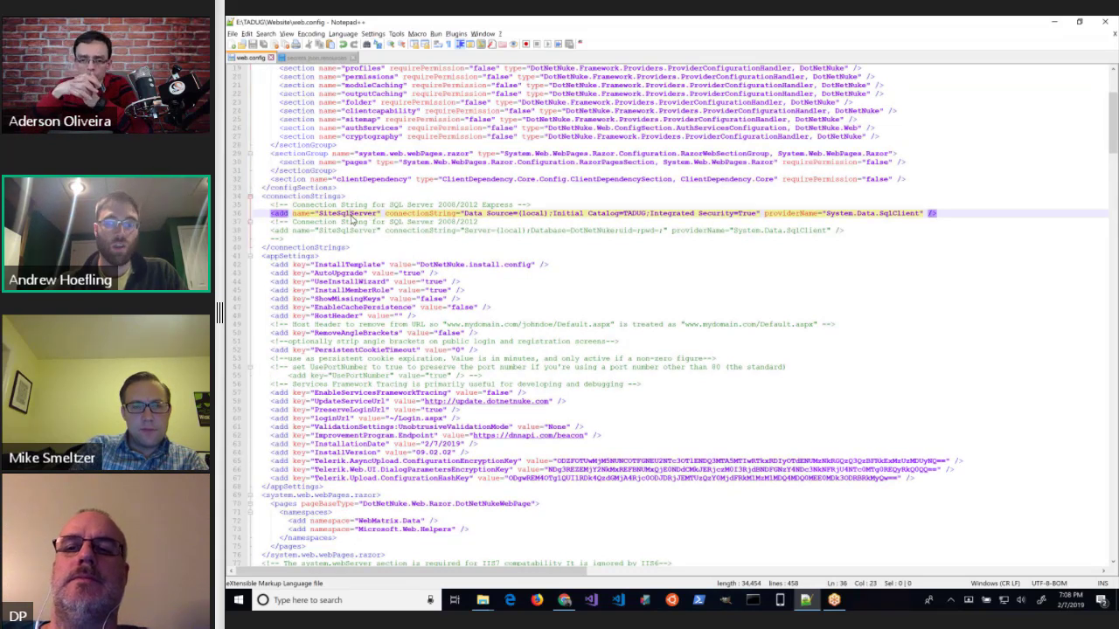
{"action": "double_click", "coordinate": [351, 215]}
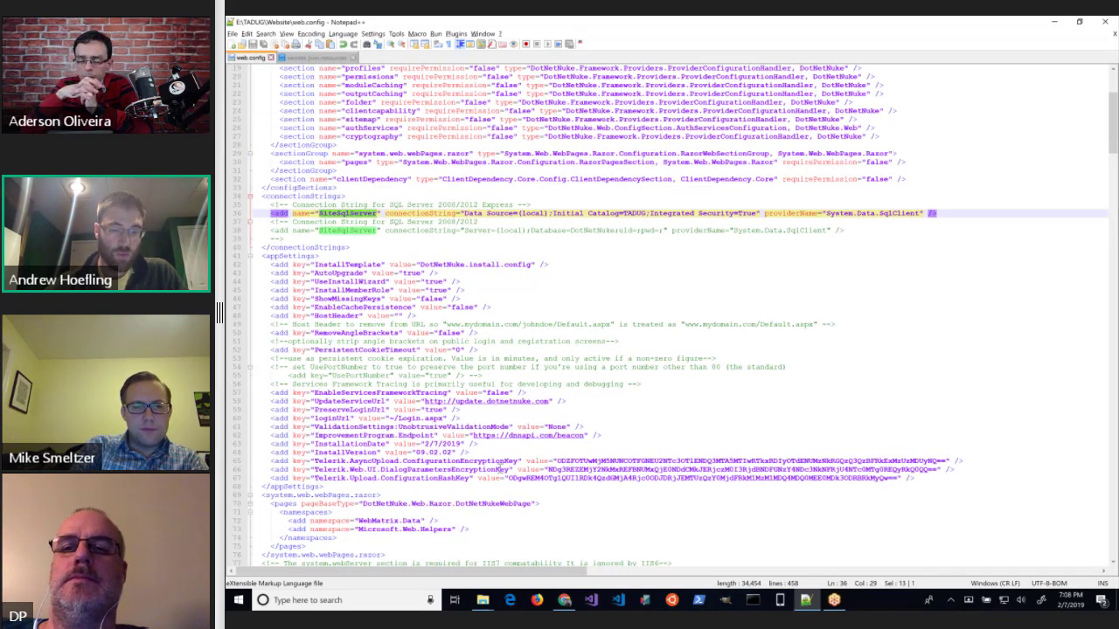
{"action": "double_click", "coordinate": [496, 460]}
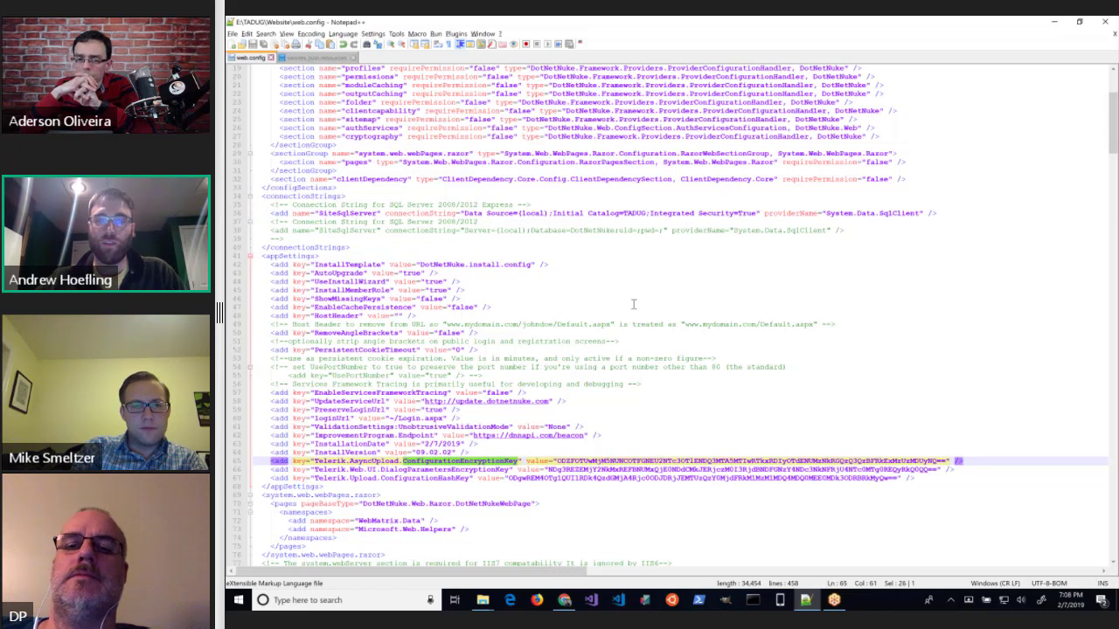
- Switch to the Key Master Configuration page in Chrome, start Key Master with confirmation, and reload the site to check its status
{"action": "key", "text": "alt+Tab"}
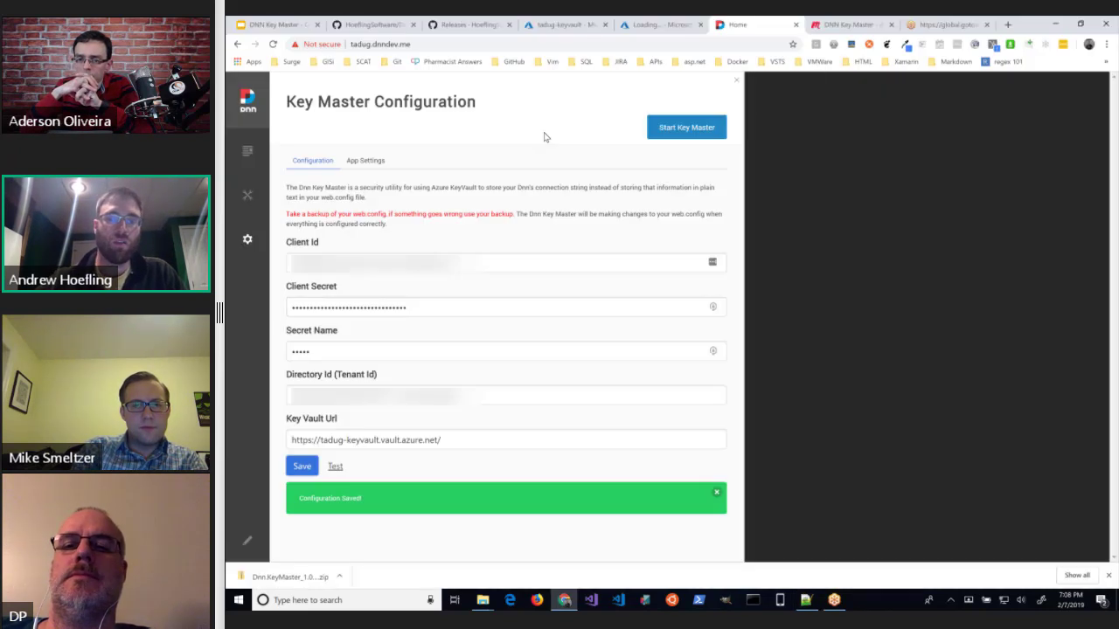
{"action": "left_click", "coordinate": [682, 131]}
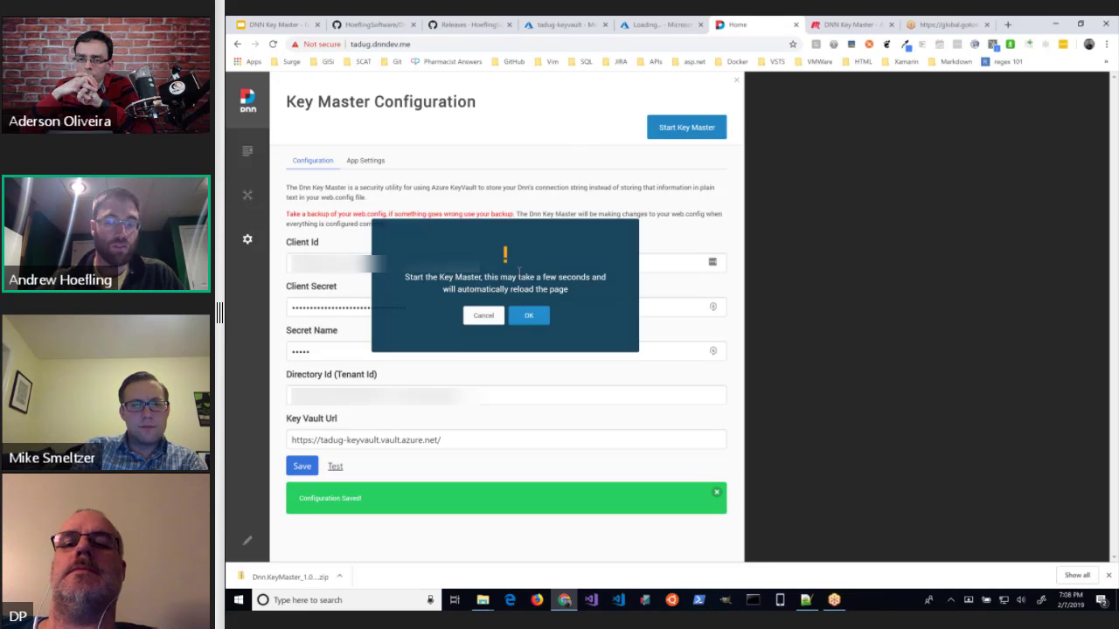
{"action": "left_click", "coordinate": [528, 316]}
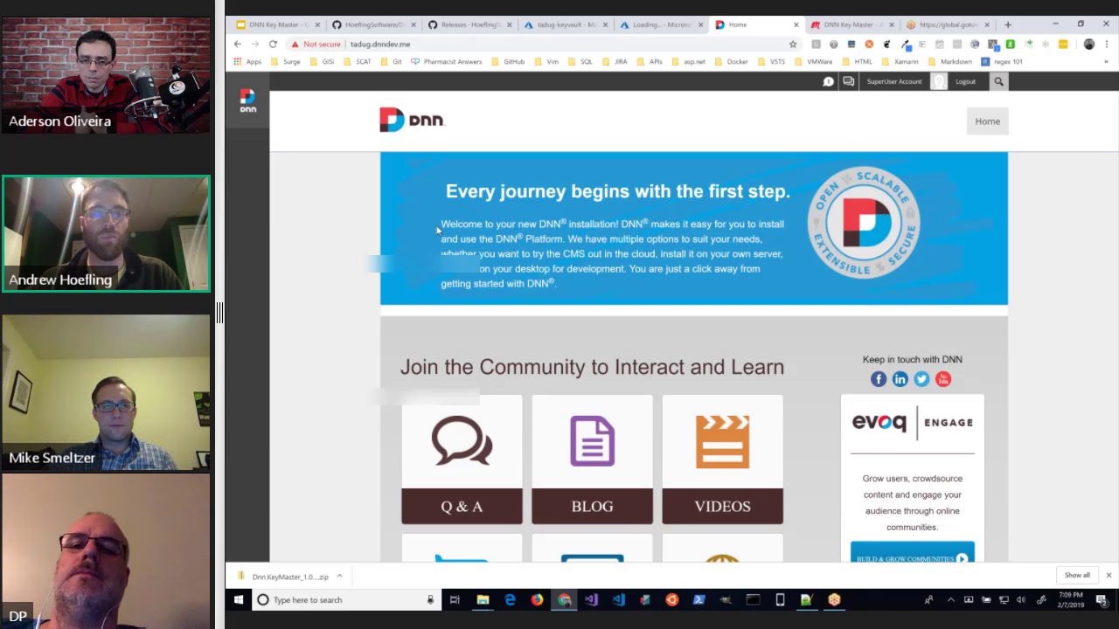
{"action": "left_click", "coordinate": [272, 47]}
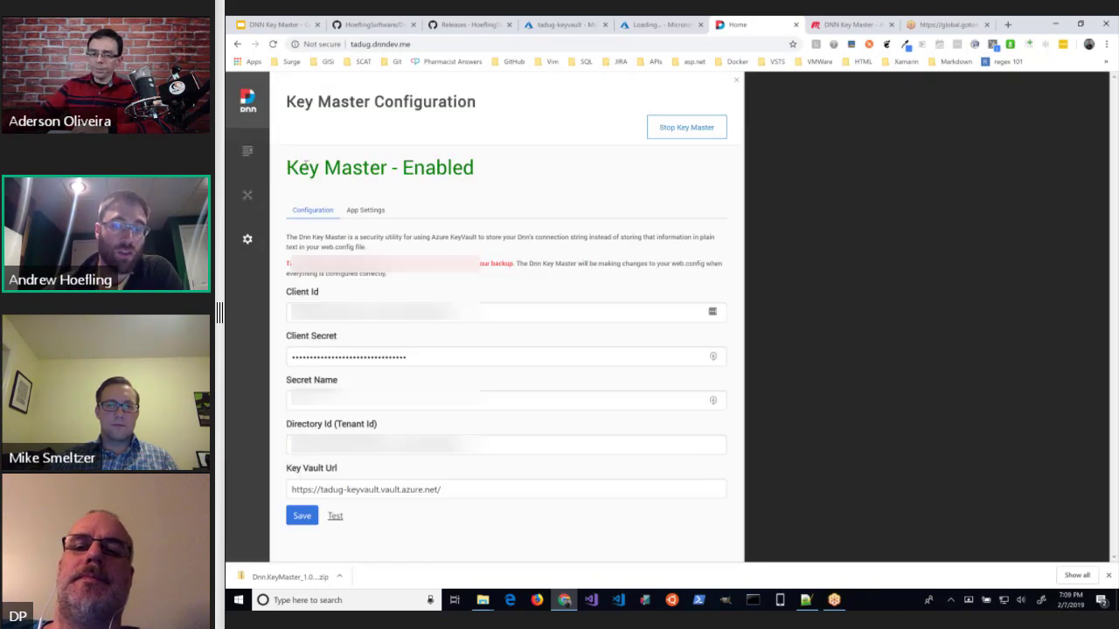
{"action": "left_click_drag", "start_coordinate": [287, 168], "coordinate": [483, 171]}
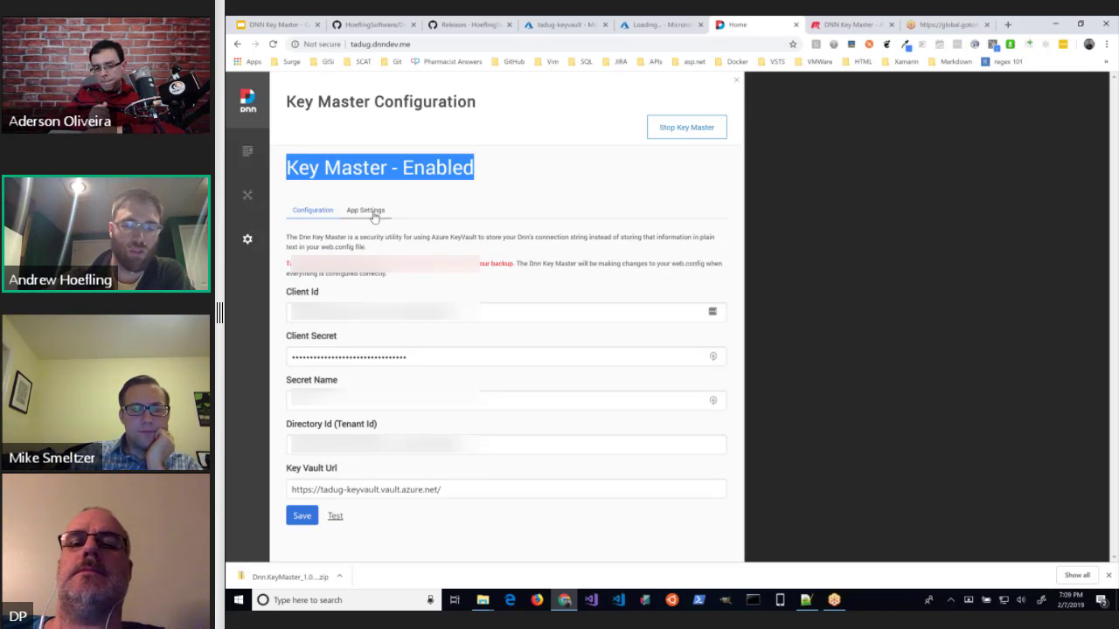
- Switch back to web.config in Notepad++, dismiss the Just-In-Time Debugger prompt, and reload the externally modified file
{"action": "key", "text": "alt+Tab"}
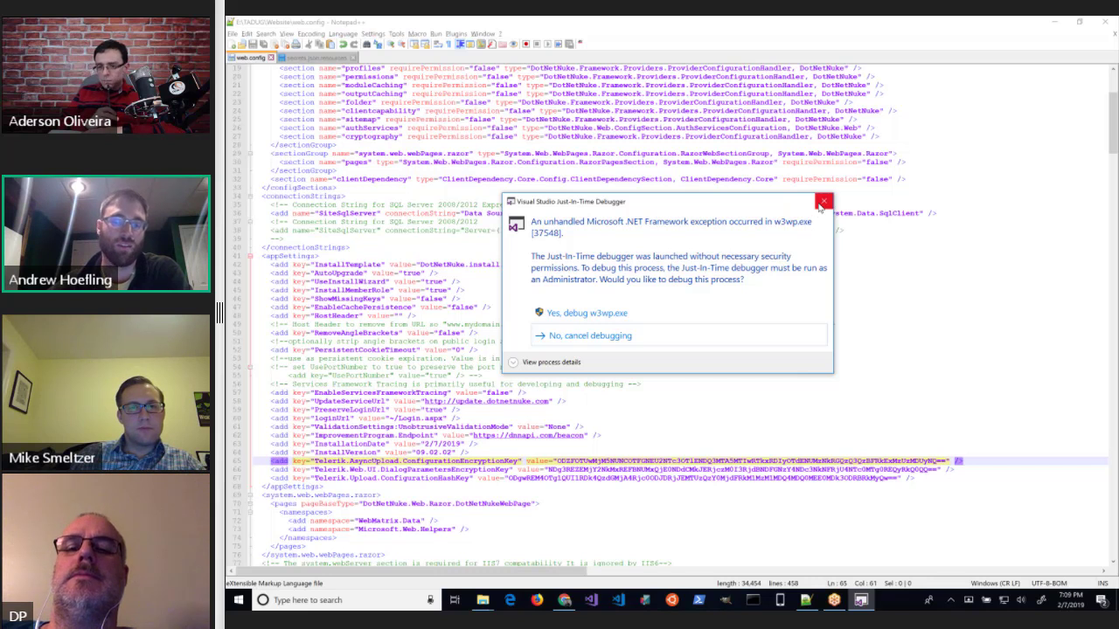
{"action": "left_click", "coordinate": [821, 204]}
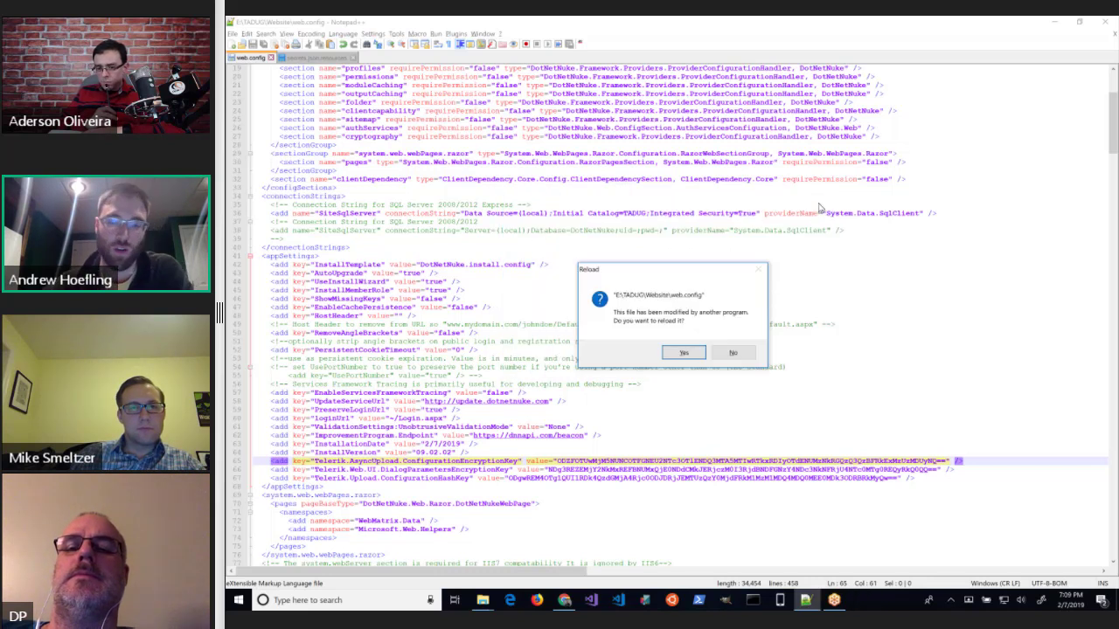
{"action": "left_click", "coordinate": [673, 350]}
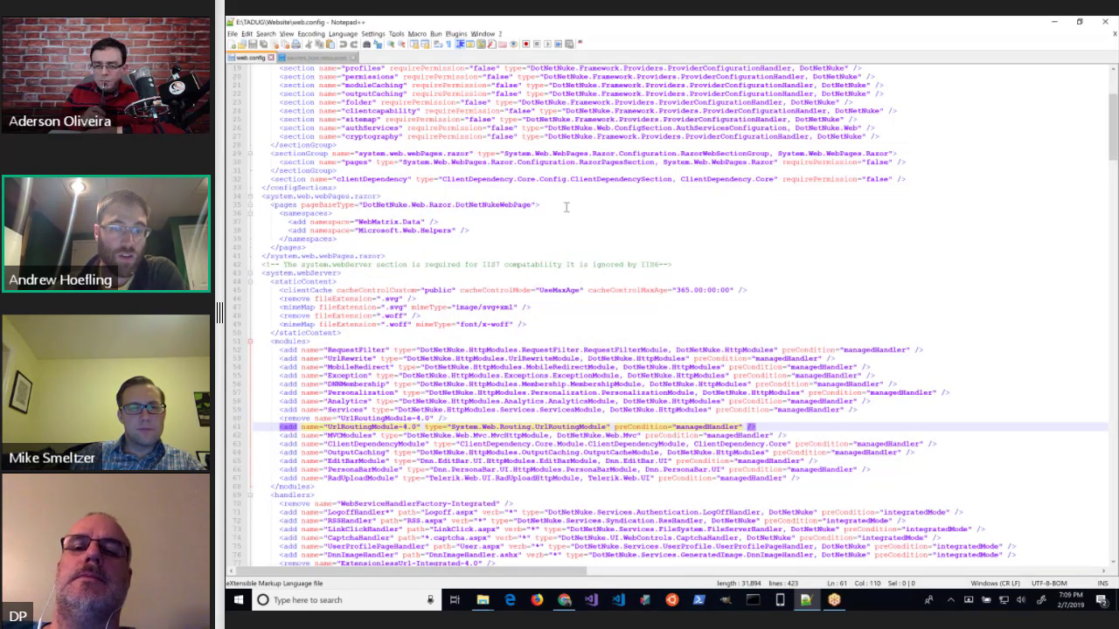
- Look through the reloaded web.config and search it for "connectionstrings"
{"action": "scroll", "coordinate": [346, 302], "scroll_direction": "up", "scroll_amount": 6}
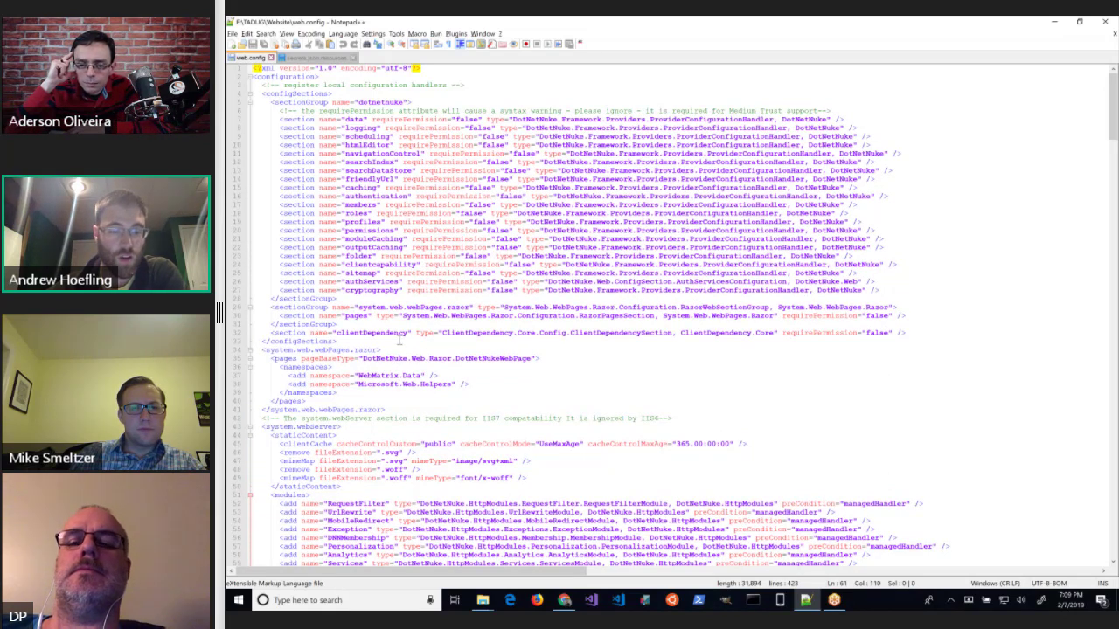
{"action": "scroll", "coordinate": [400, 339], "scroll_direction": "down", "scroll_amount": 1}
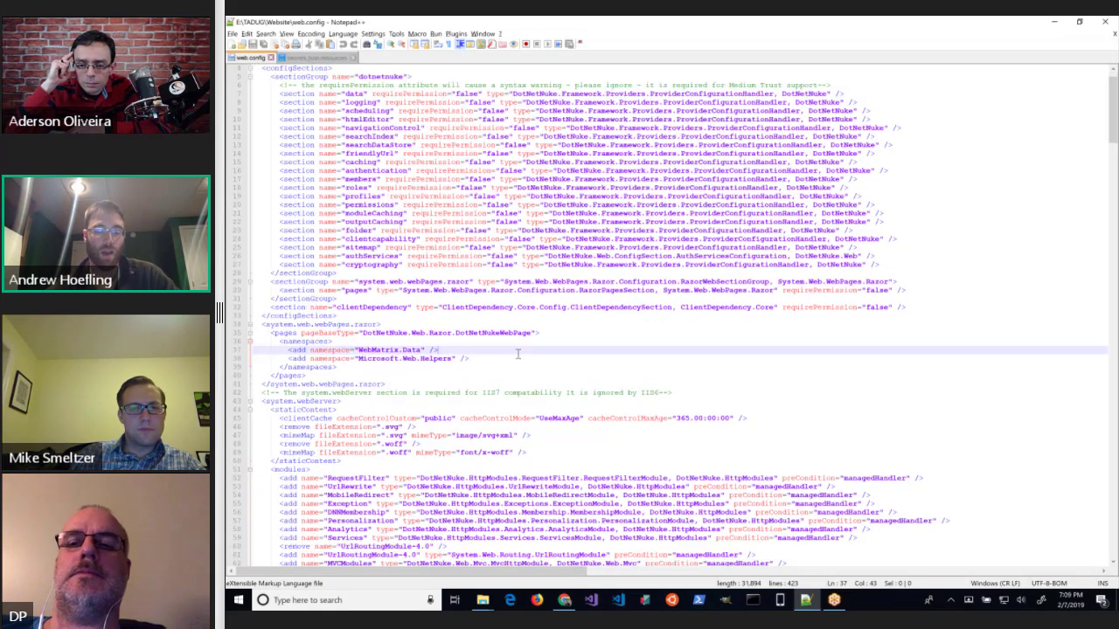
{"action": "left_click", "coordinate": [437, 350]}
{"action": "key", "text": "ctrl+f"}
{"action": "type", "text": "donne"}
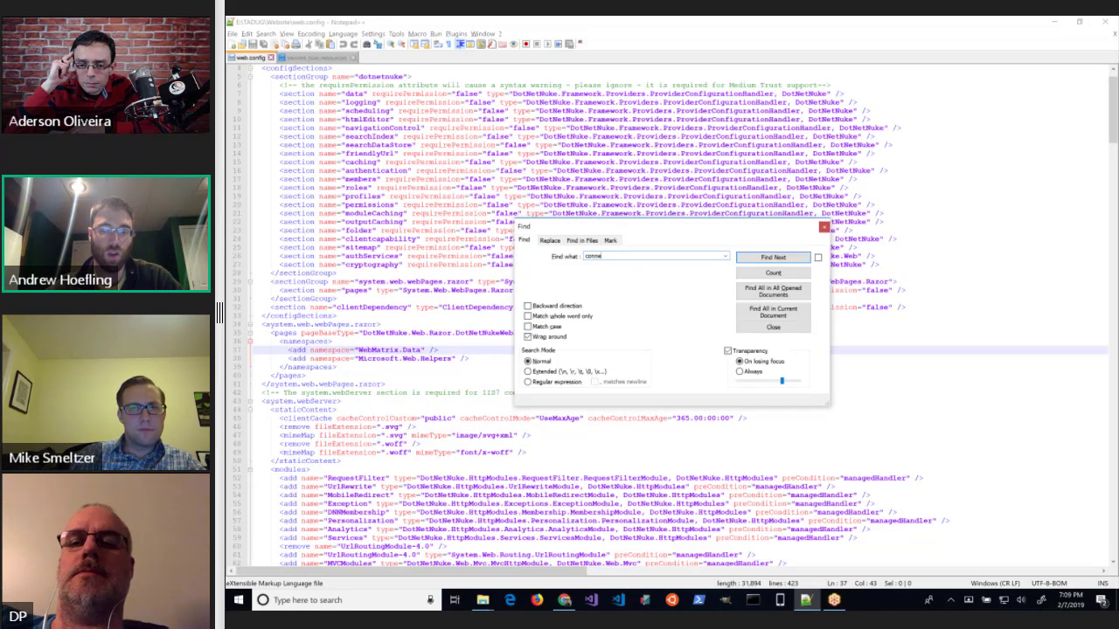
{"action": "type", "text": "ctionstrings"}
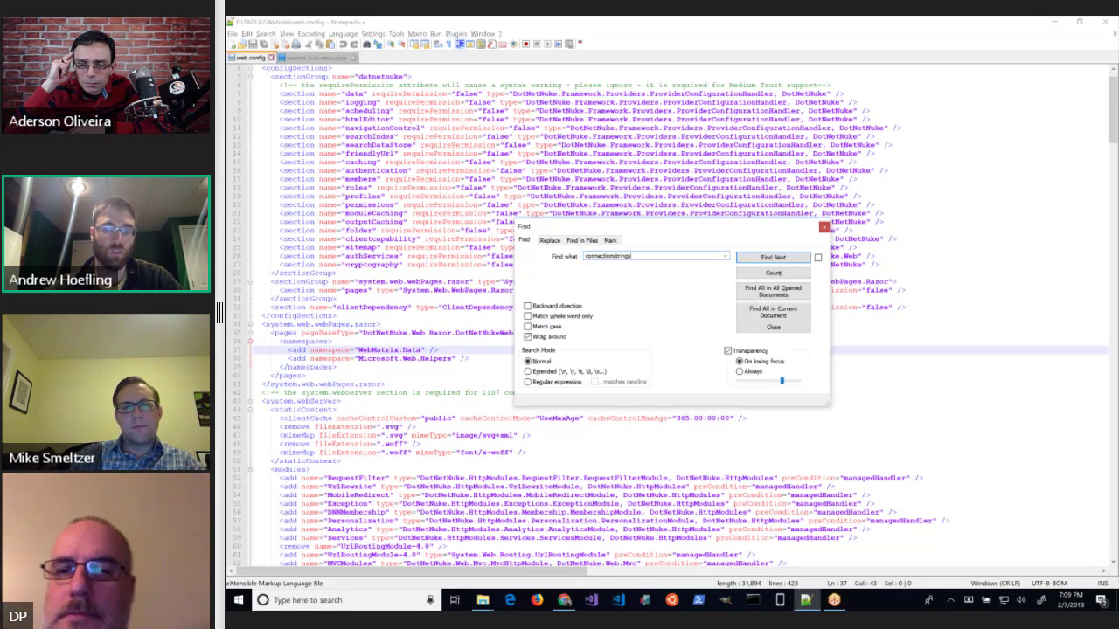
{"action": "key", "text": "Return"}
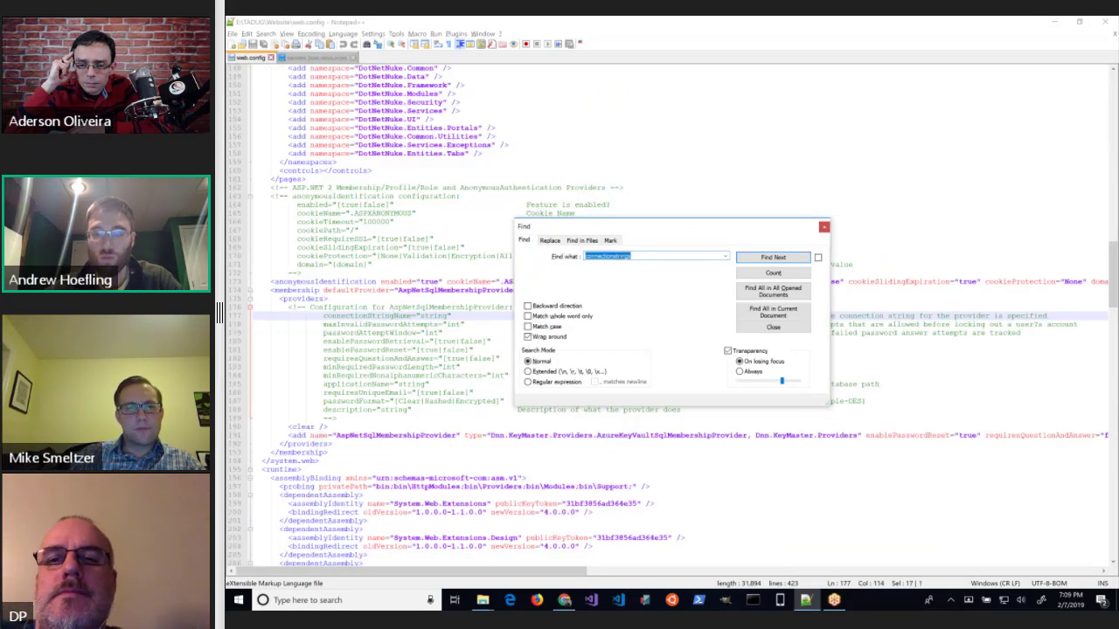
{"action": "key", "text": "Escape"}
{"action": "key", "text": "ctrl+f"}
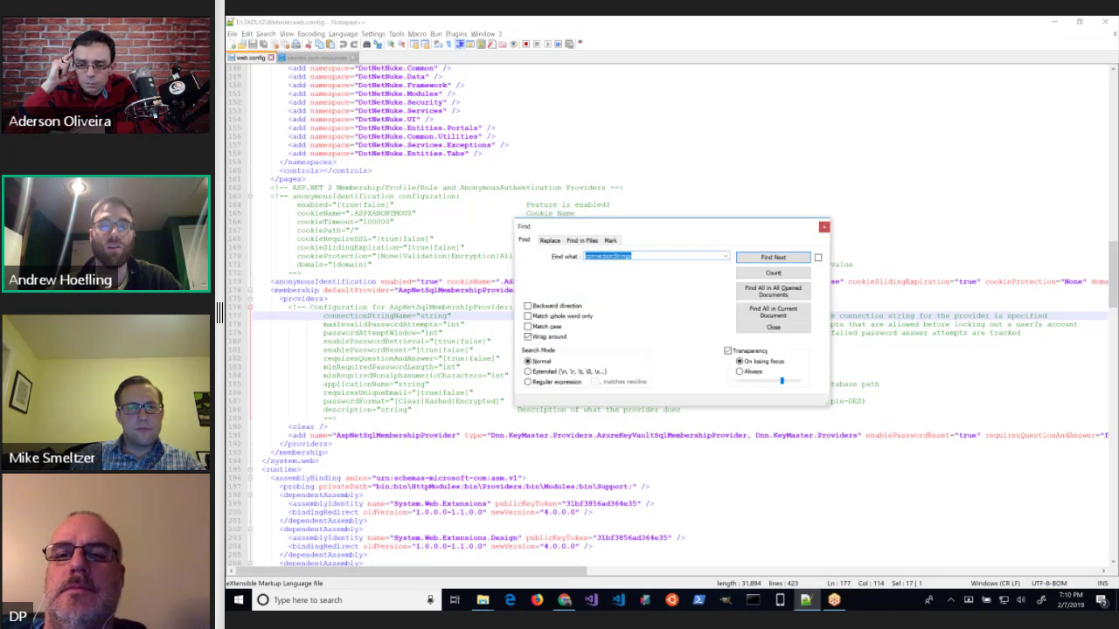
{"action": "key", "text": "Return"}
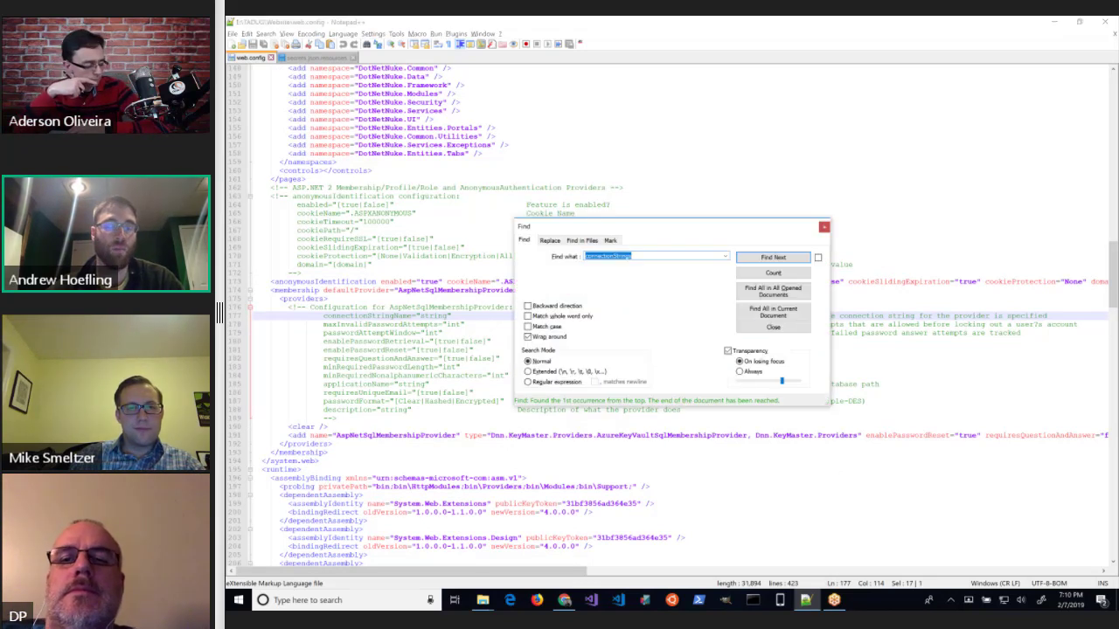
{"action": "key", "text": "Escape"}
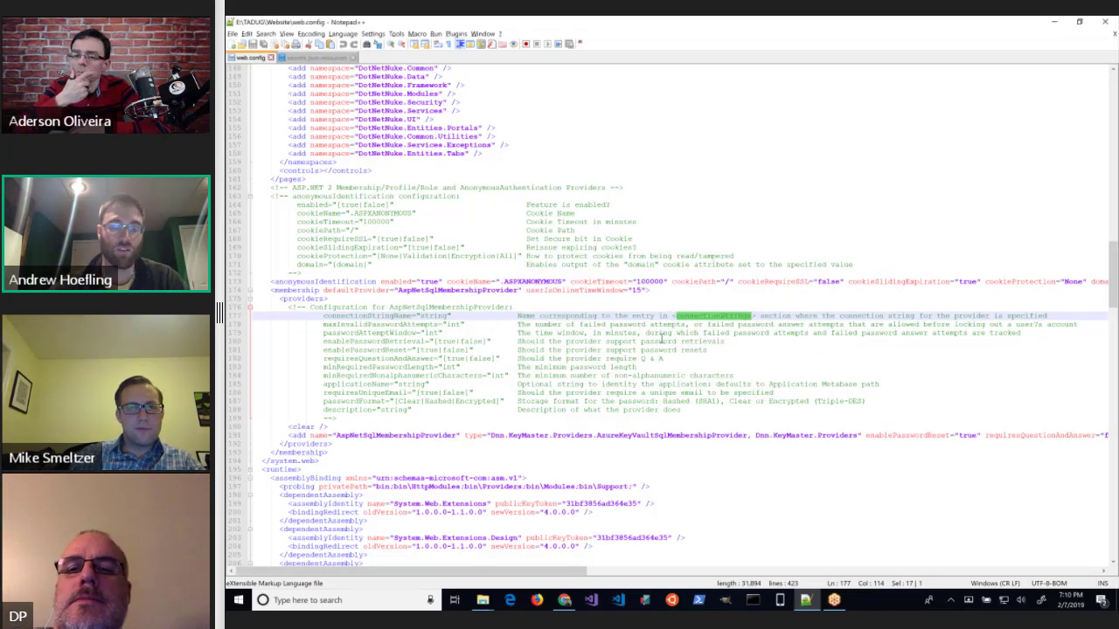
- Search web.config for "appsettings" to check whether that section is still in the file
{"action": "scroll", "coordinate": [661, 337], "scroll_direction": "up", "scroll_amount": 20}
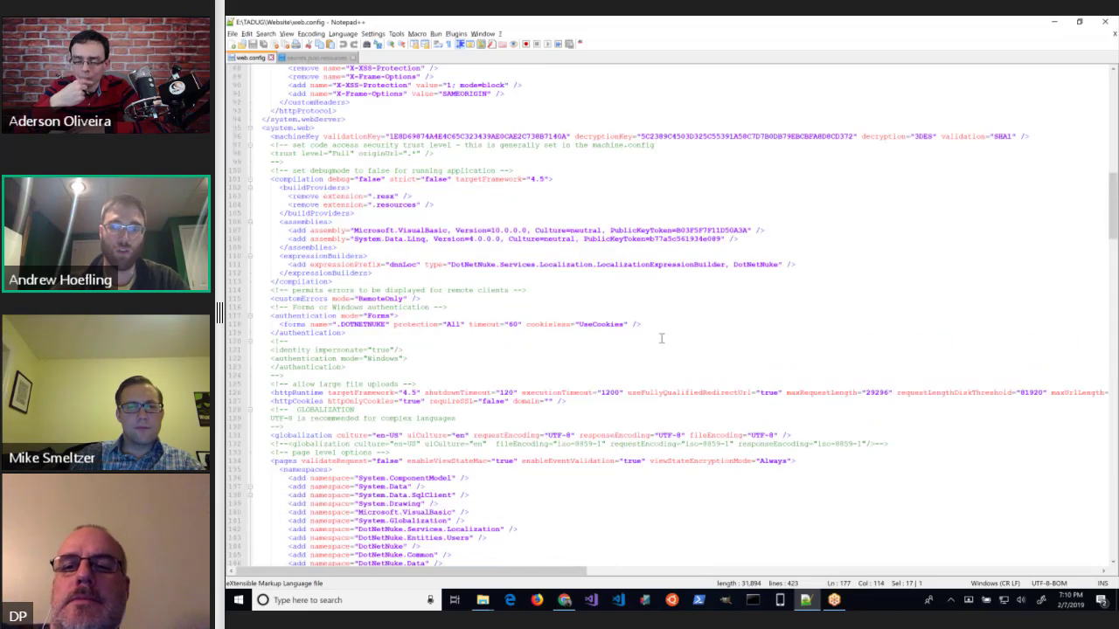
{"action": "scroll", "coordinate": [661, 338], "scroll_direction": "up", "scroll_amount": 15}
{"action": "left_click", "coordinate": [660, 153]}
{"action": "key", "text": "ctrl+f"}
{"action": "type", "text": "appsettin"}
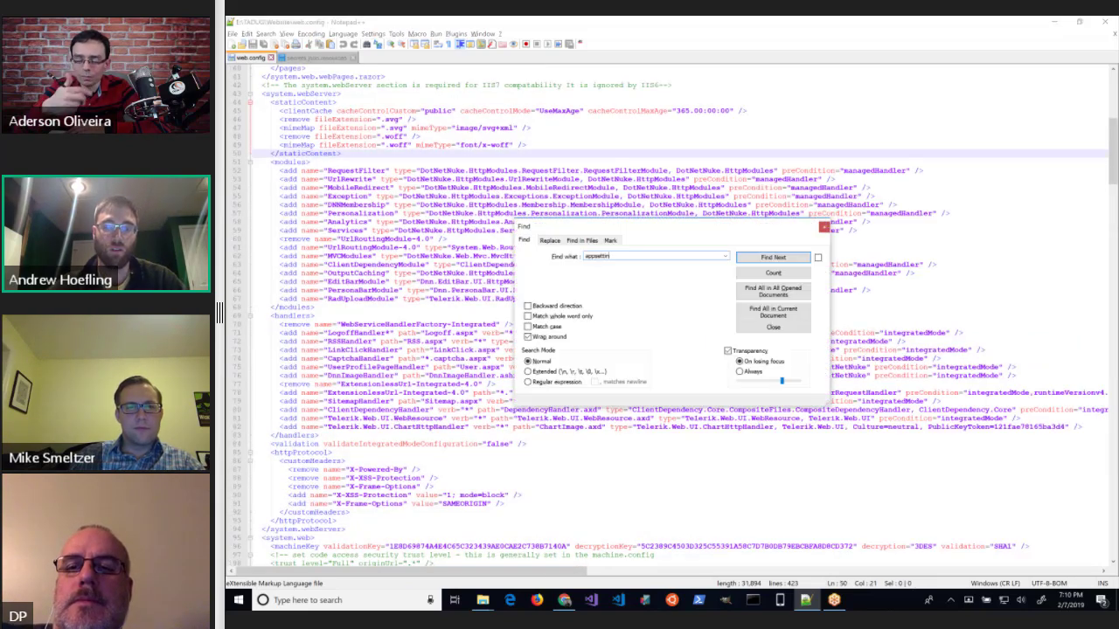
{"action": "type", "text": "gs"}
{"action": "key", "text": "Return"}
{"action": "key", "text": "Escape"}
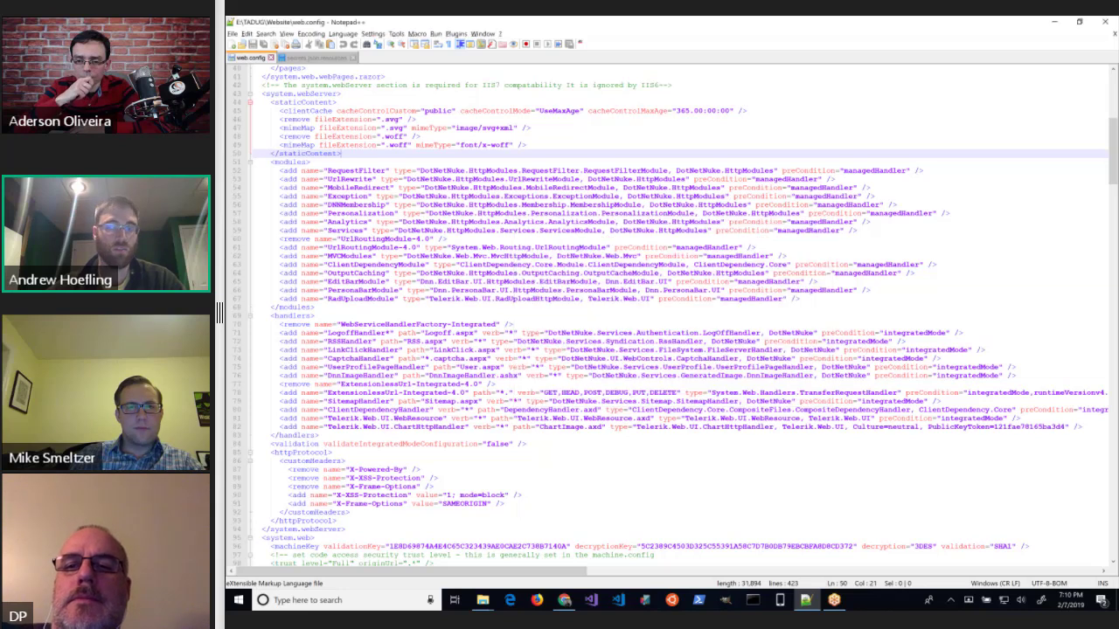
{"action": "scroll", "coordinate": [665, 314], "scroll_direction": "down", "scroll_amount": 1}
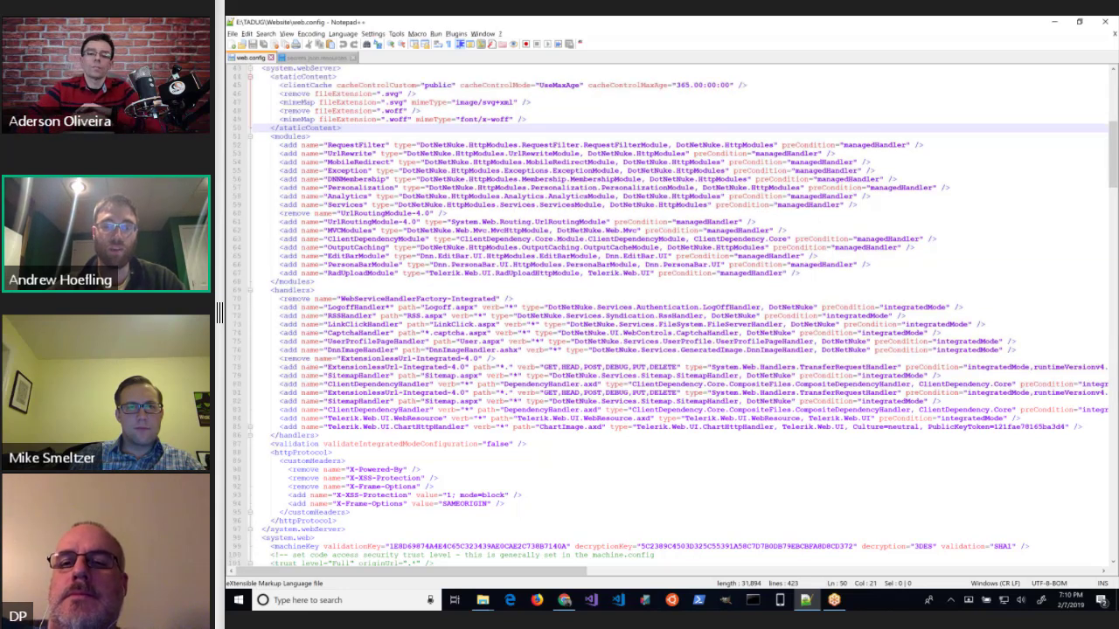
- Switch to Chrome, review Key Master's App Settings list, and reveal the secret value of the Telerik upload configuration hash key
{"action": "key", "text": "alt+Tab"}
{"action": "left_click", "coordinate": [983, 121]}
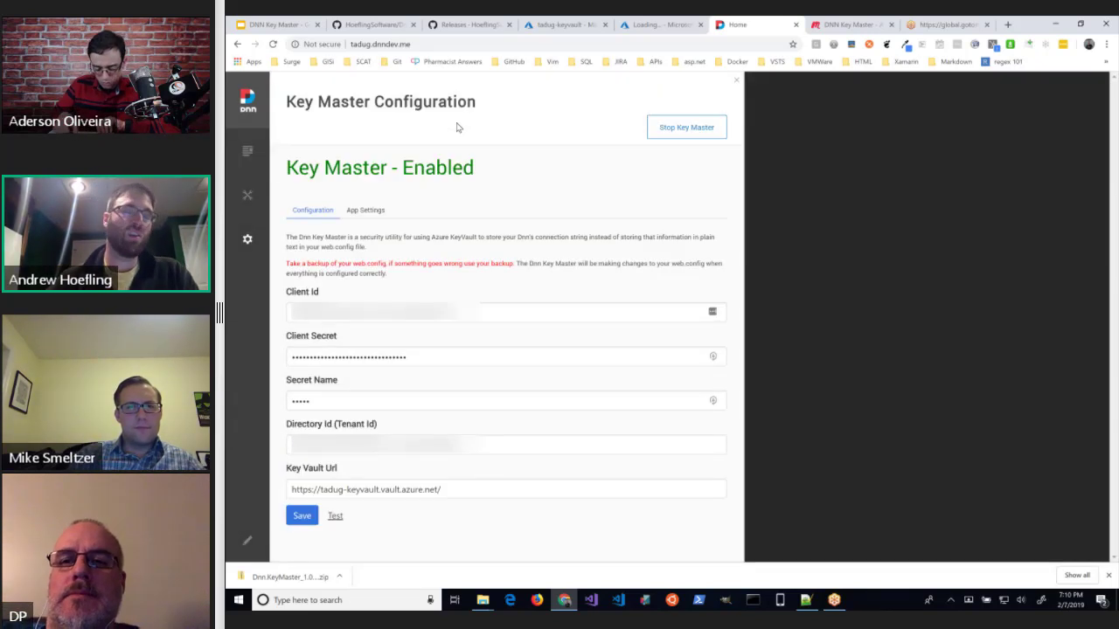
{"action": "left_click", "coordinate": [366, 210]}
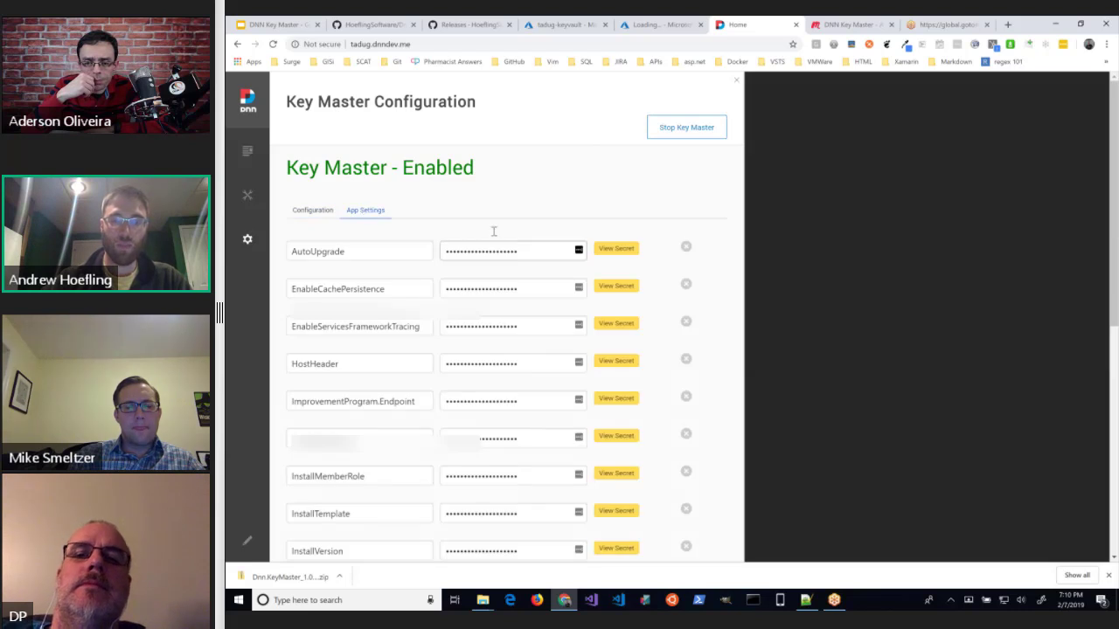
{"action": "scroll", "coordinate": [494, 232], "scroll_direction": "down", "scroll_amount": 5}
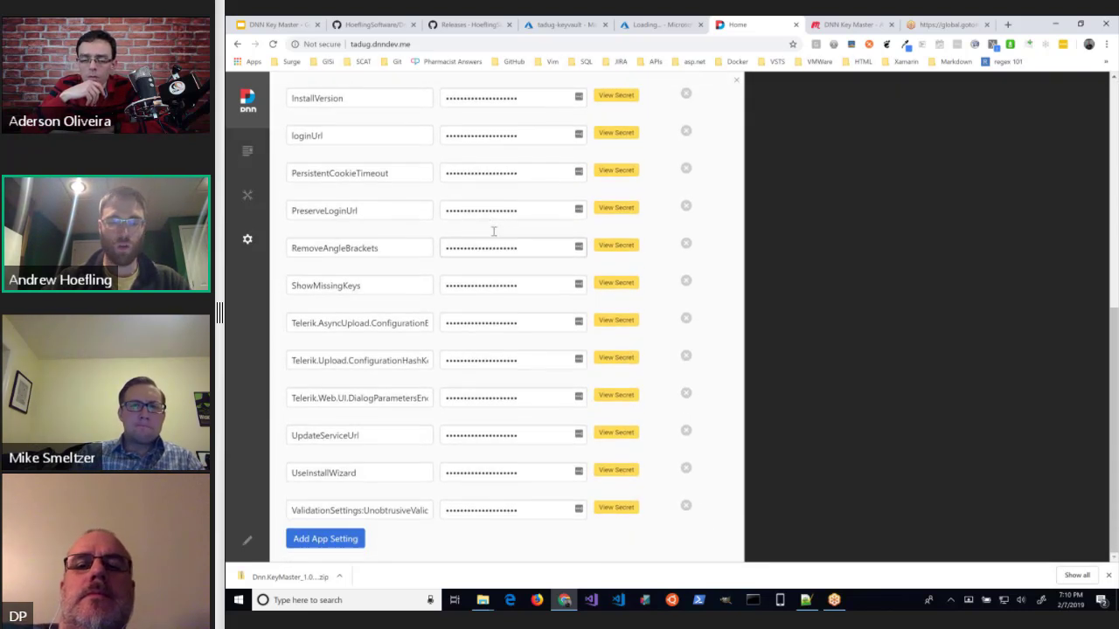
{"action": "scroll", "coordinate": [494, 232], "scroll_direction": "up", "scroll_amount": 5}
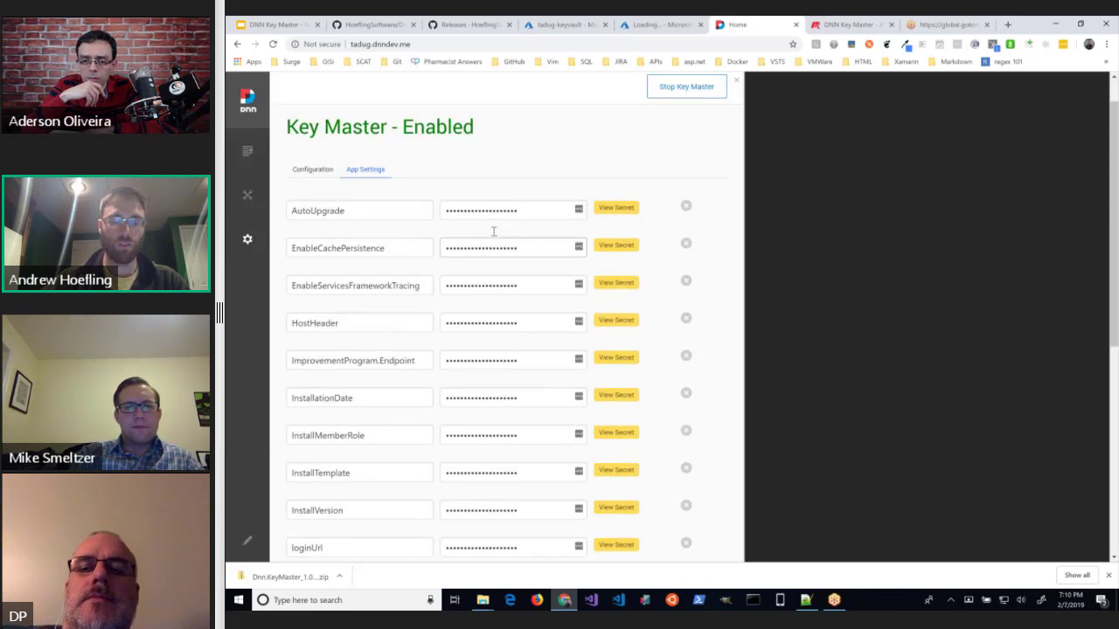
{"action": "scroll", "coordinate": [494, 231], "scroll_direction": "down", "scroll_amount": 5}
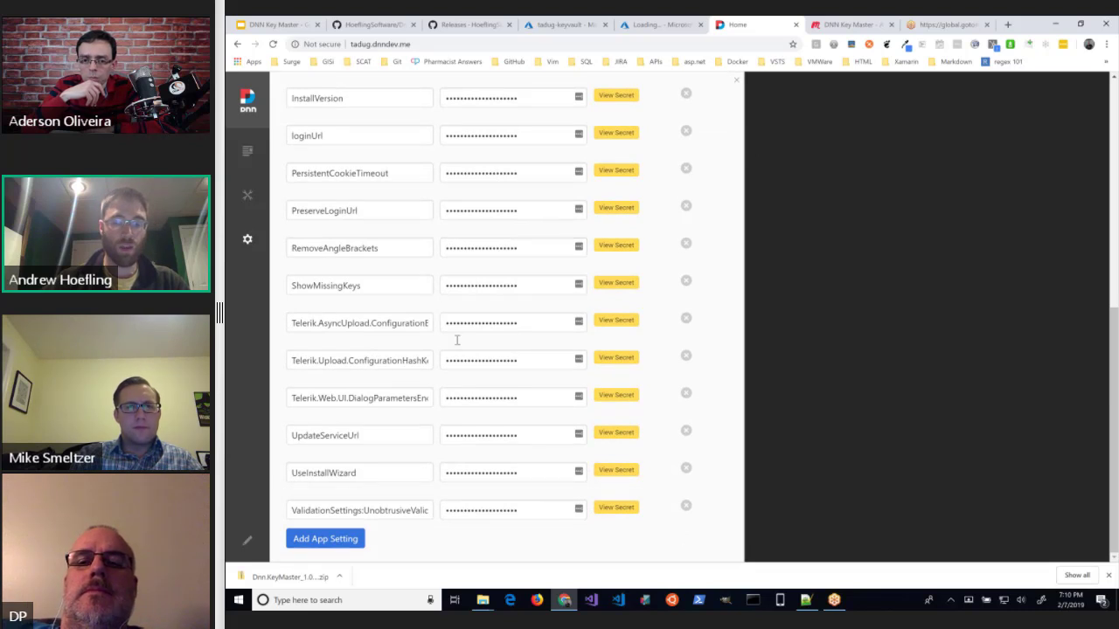
{"action": "left_click", "coordinate": [618, 359]}
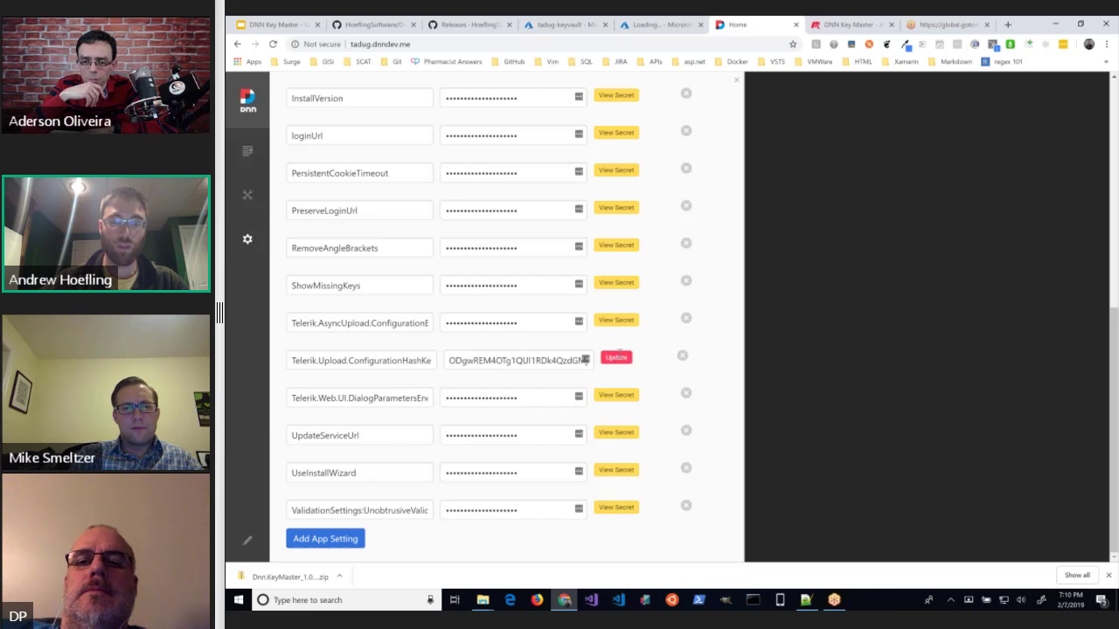
- Add an app setting named TADUG:HelloWorld with the value "Hello From DNN" and save it as a secret
{"action": "left_click_drag", "start_coordinate": [531, 360], "coordinate": [448, 360]}
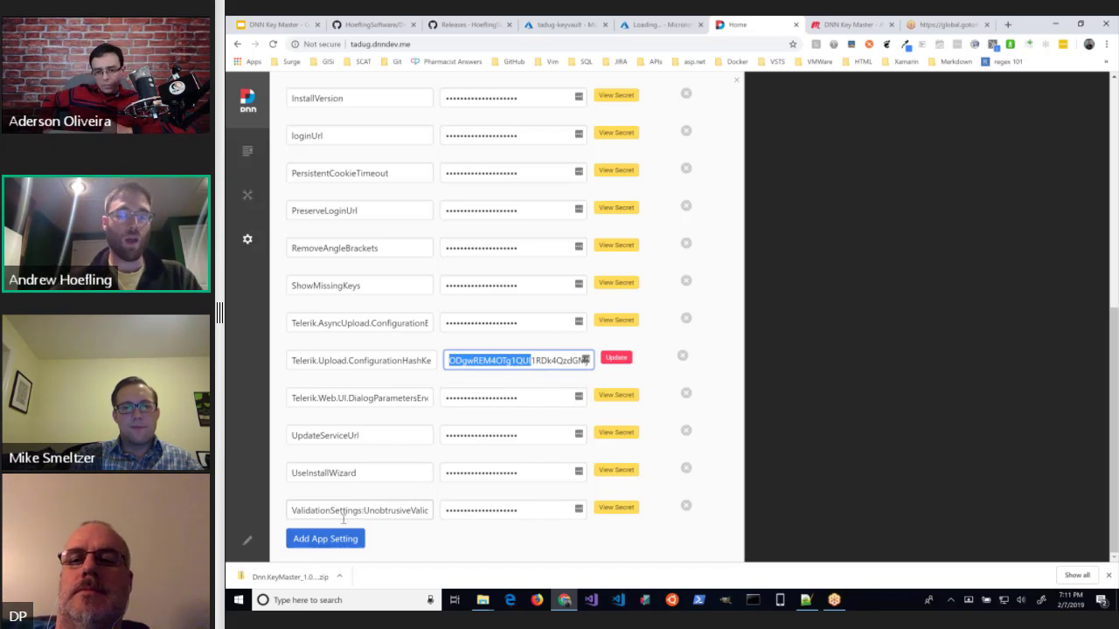
{"action": "left_click", "coordinate": [325, 539]}
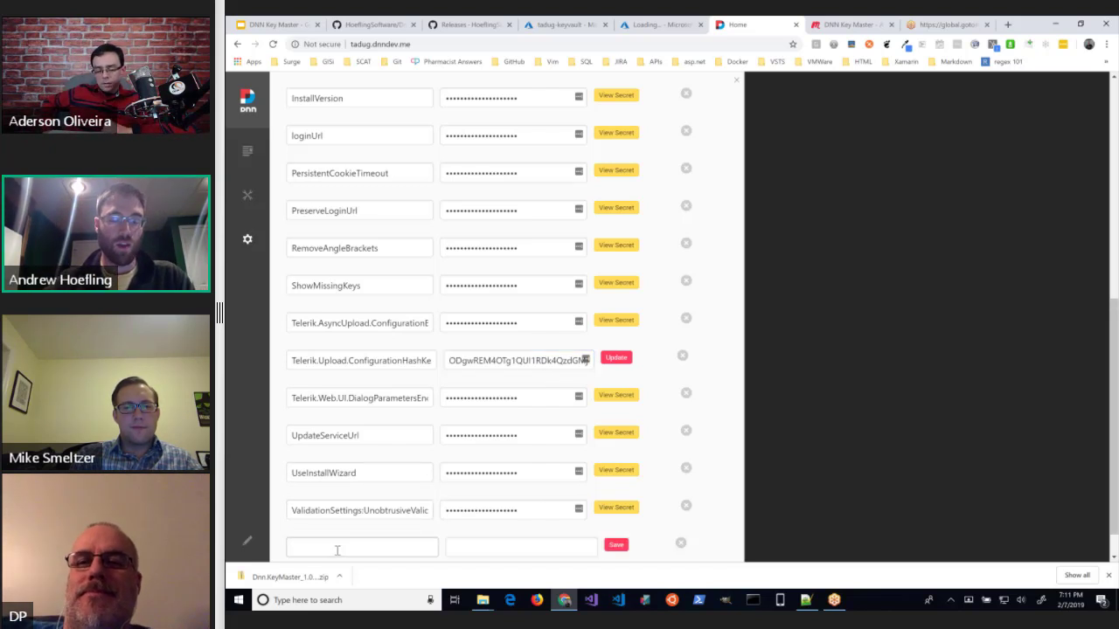
{"action": "left_click", "coordinate": [338, 547]}
{"action": "type", "text": "TAD"}
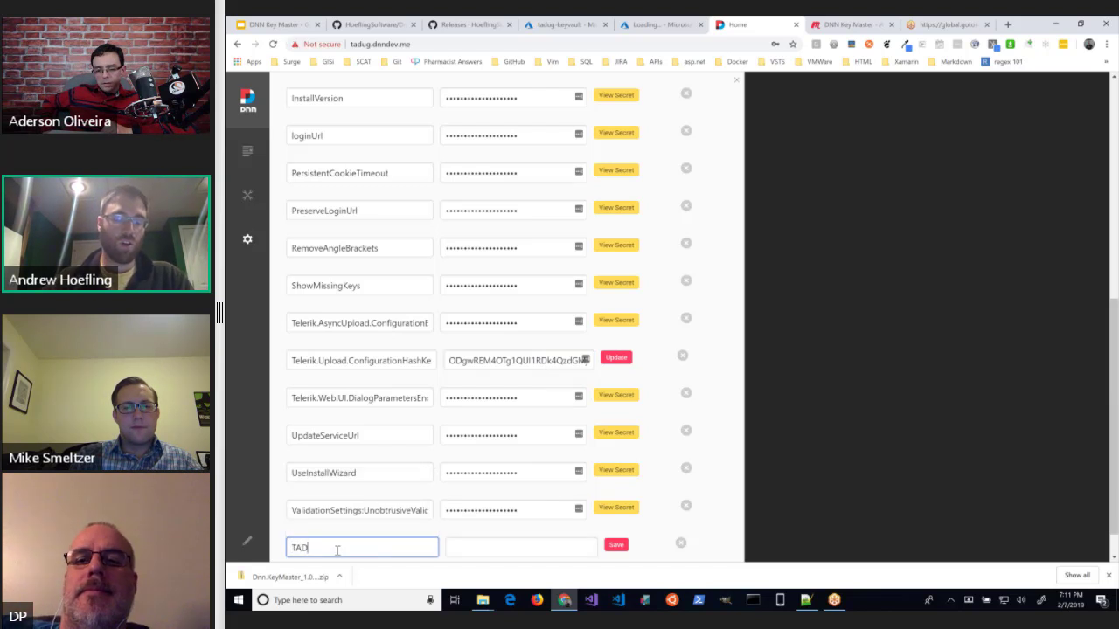
{"action": "type", "text": "UG:Hell"}
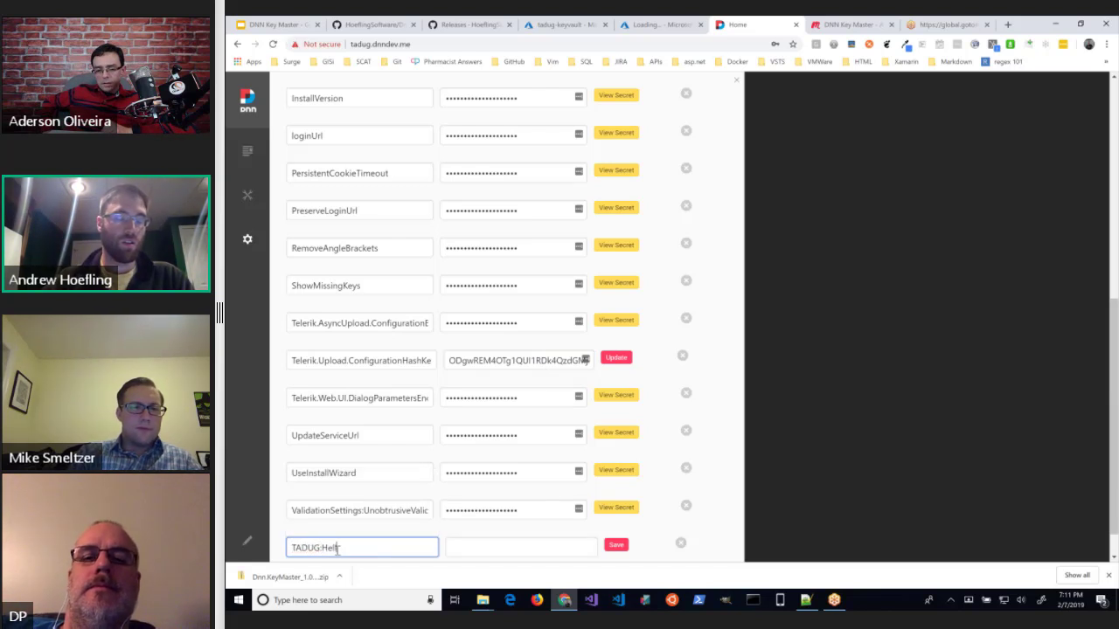
{"action": "type", "text": "oWorld"}
{"action": "key", "text": "Tab"}
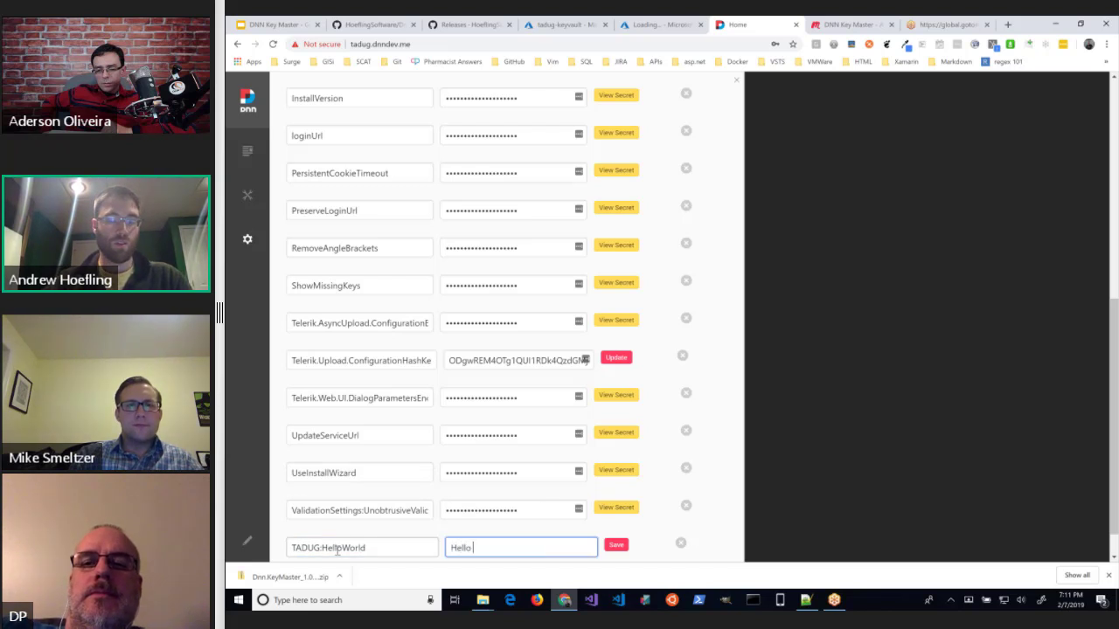
{"action": "type", "text": "Hello From D"}
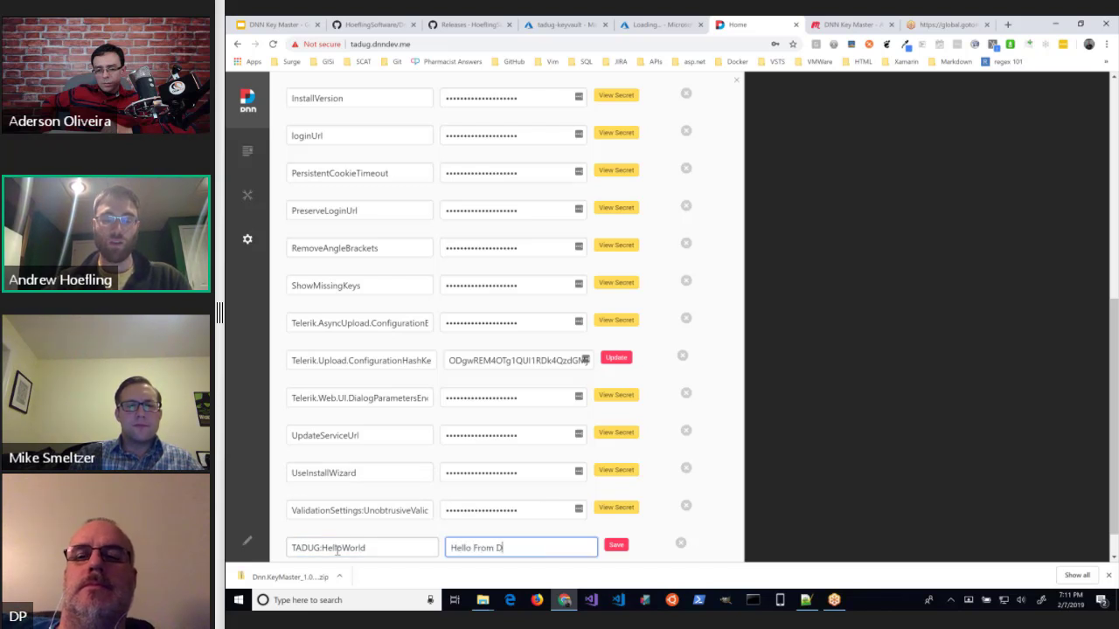
{"action": "type", "text": "NN"}
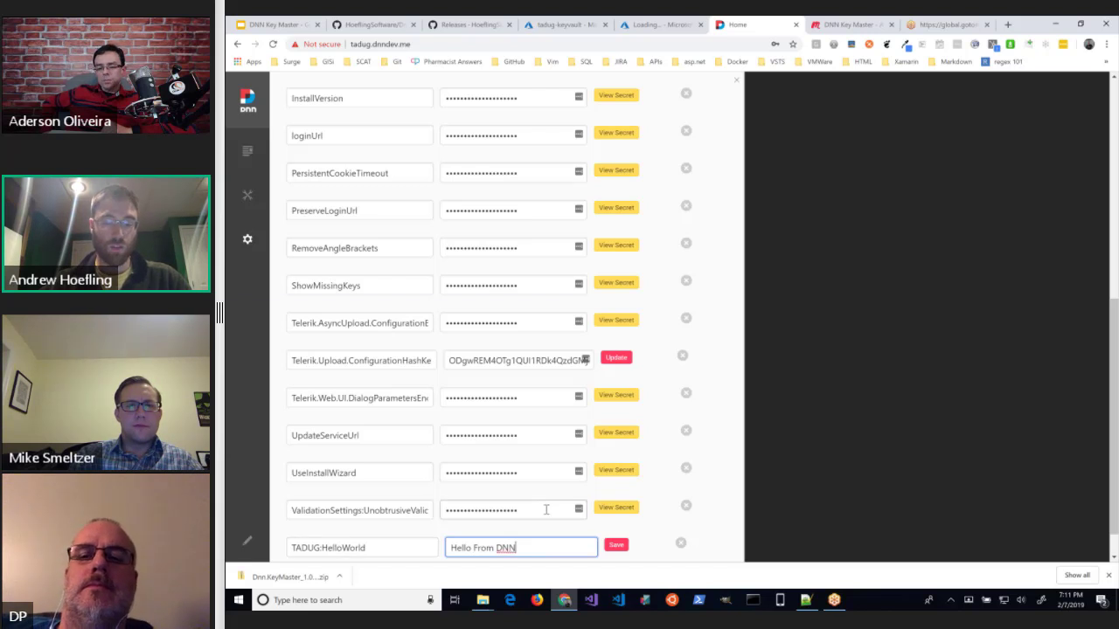
{"action": "scroll", "coordinate": [338, 552], "scroll_direction": "down", "scroll_amount": 1}
{"action": "left_click", "coordinate": [614, 508]}
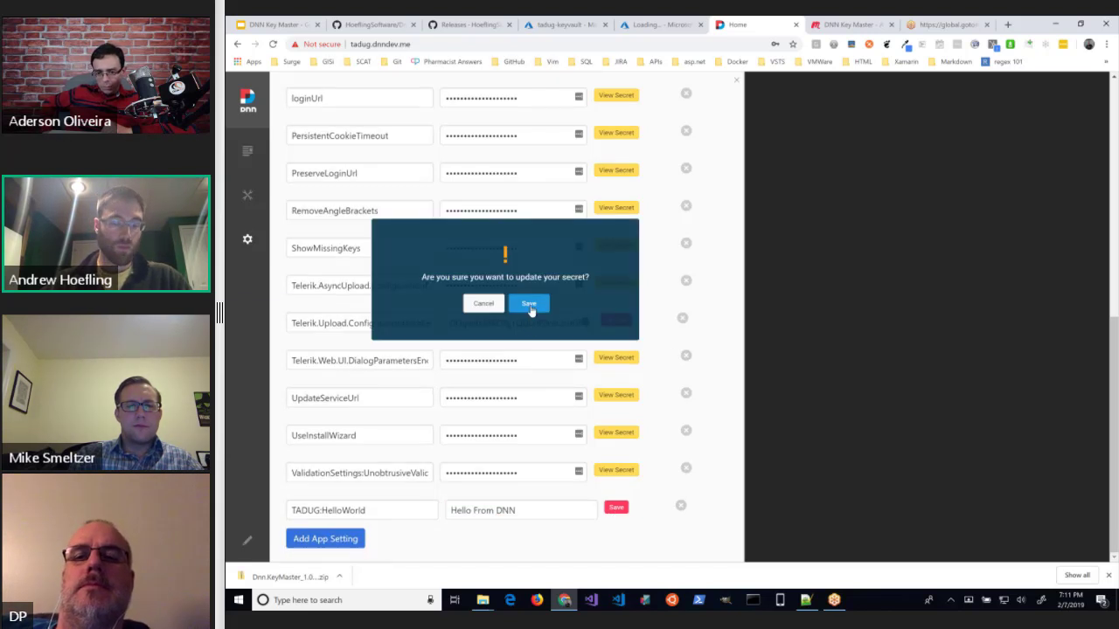
{"action": "left_click", "coordinate": [529, 306]}
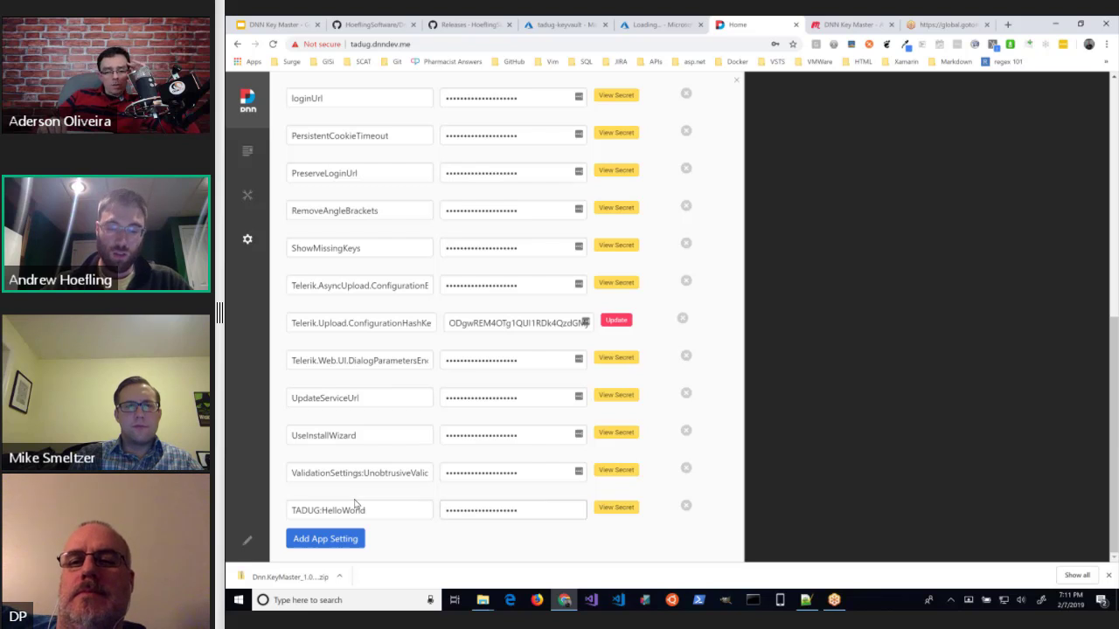
- Delete the TADUG:HelloWorld app setting from Key Master and confirm the deletion of its secret
{"action": "left_click", "coordinate": [686, 508]}
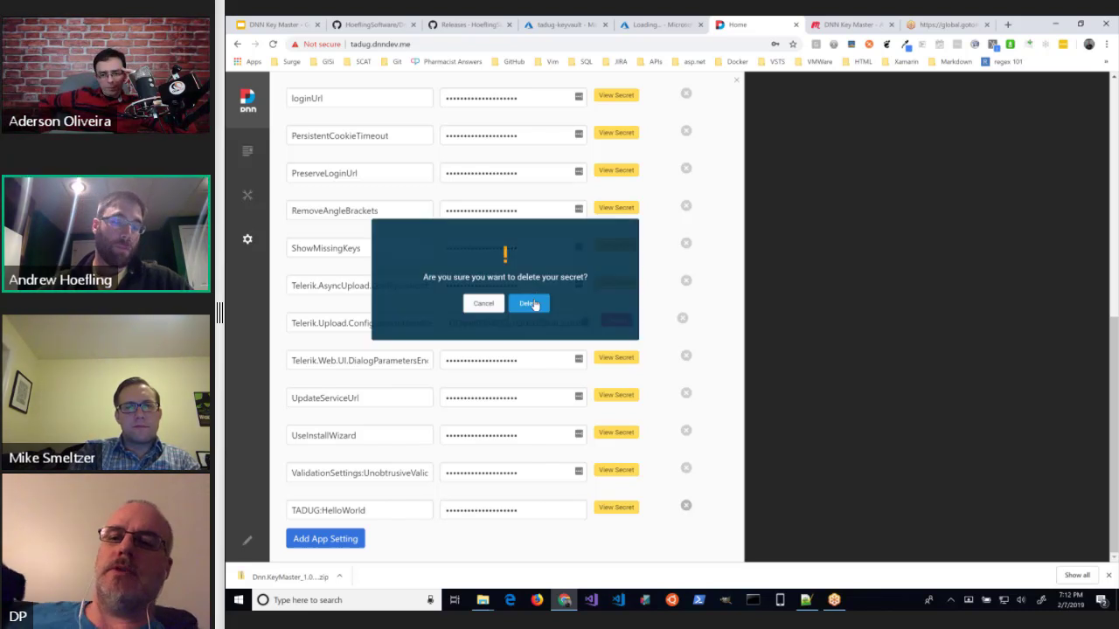
{"action": "left_click", "coordinate": [530, 304]}
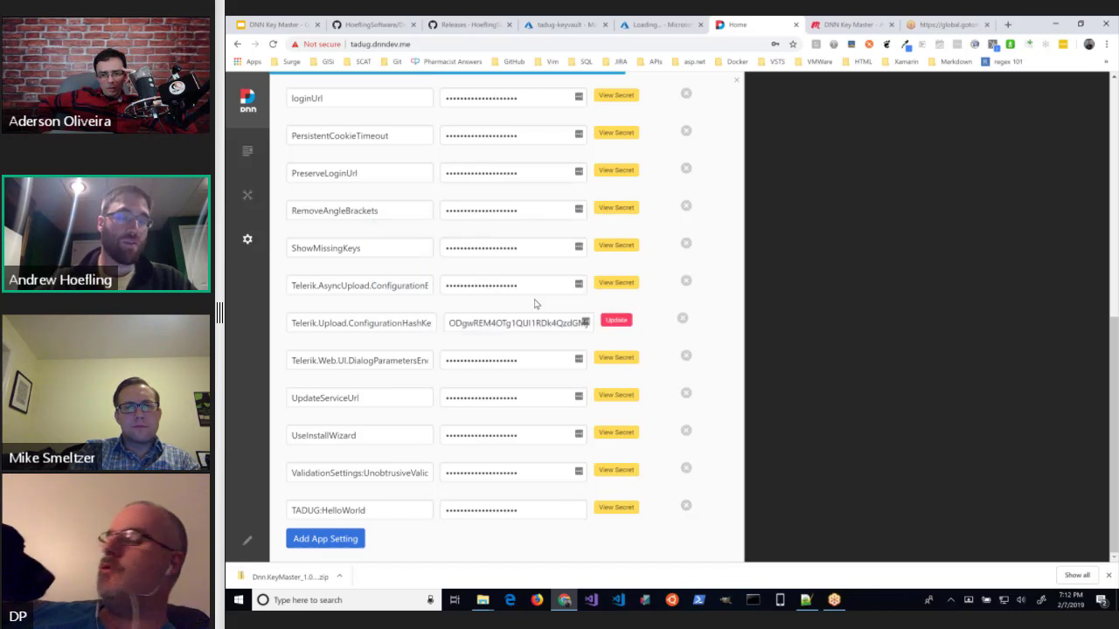
{"action": "left_click", "coordinate": [618, 537]}
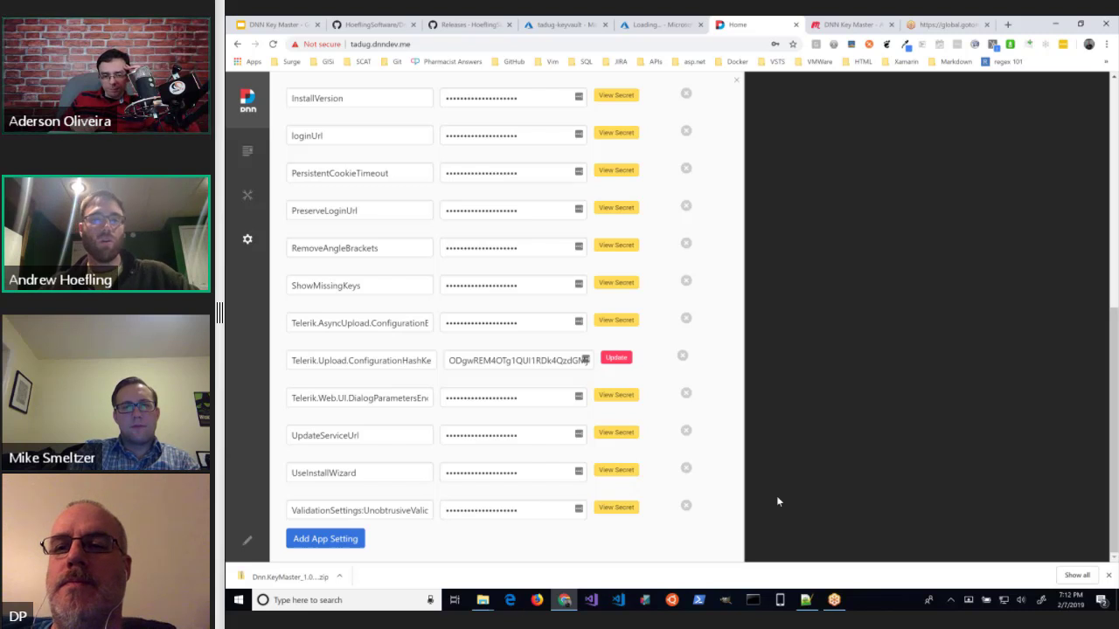
- Open the tadug-keyvault secrets list in the Azure portal, refresh it, and review the TADUG app settings entries
{"action": "scroll", "coordinate": [709, 548], "scroll_direction": "up", "scroll_amount": 5}
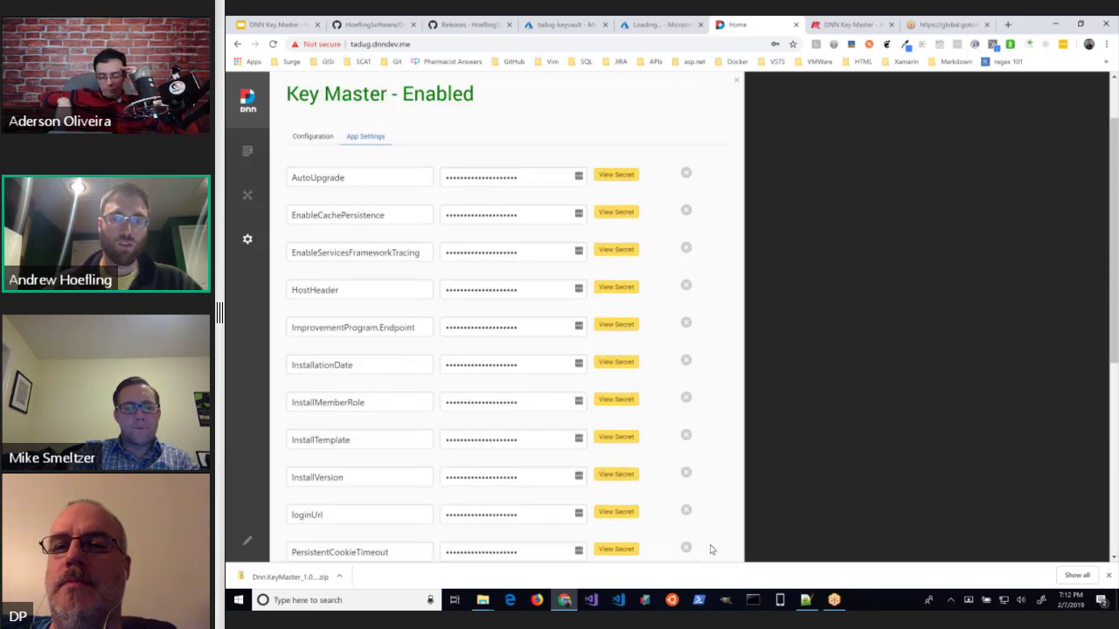
{"action": "left_click", "coordinate": [568, 25]}
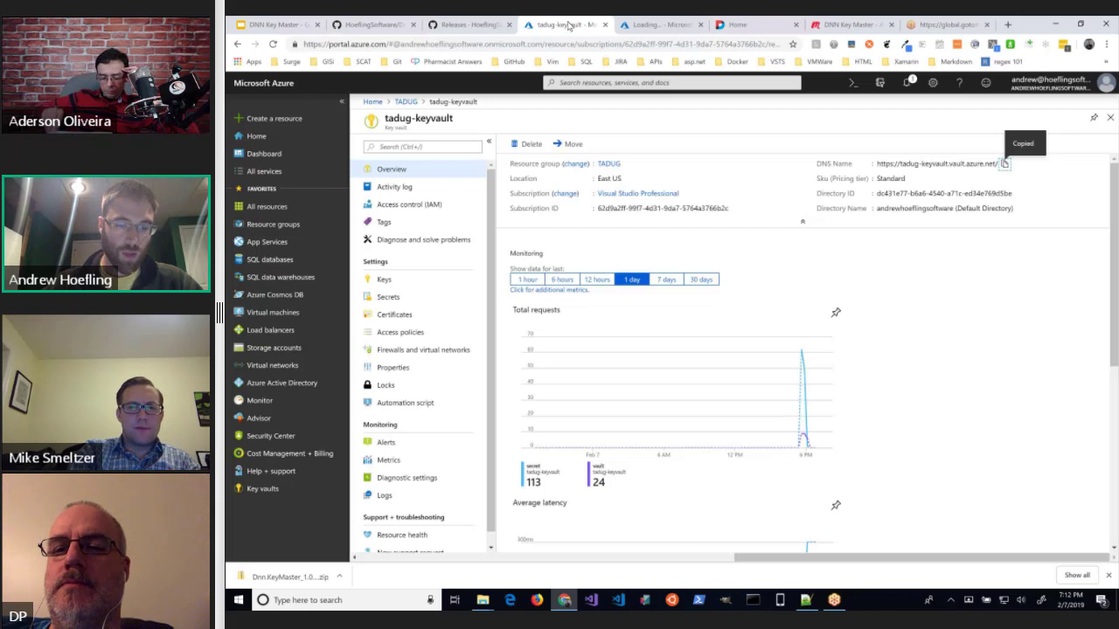
{"action": "left_click", "coordinate": [391, 298]}
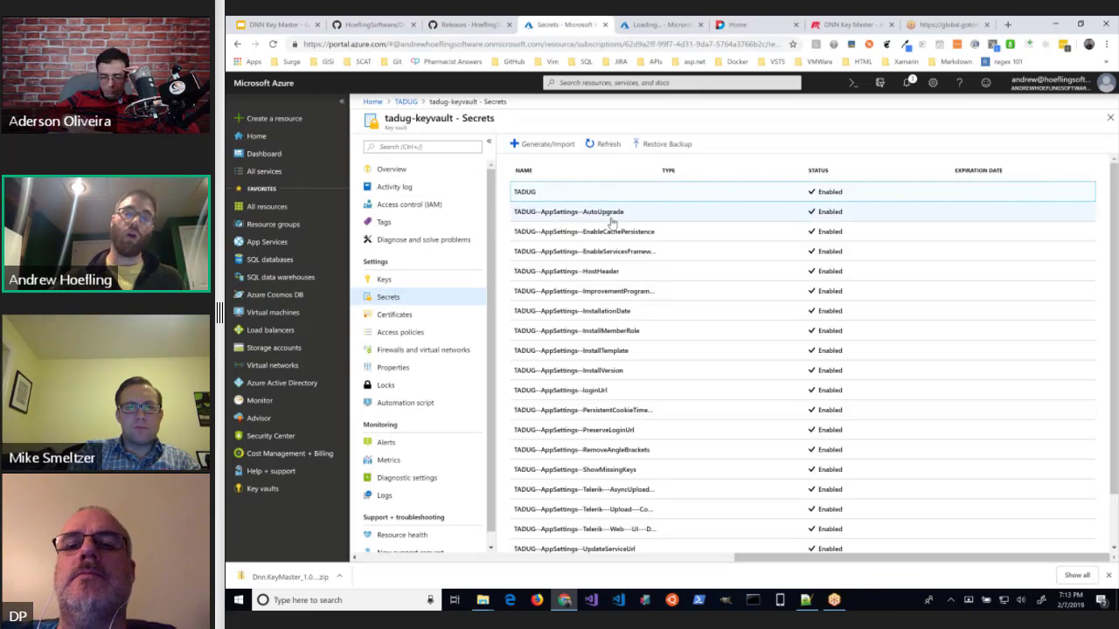
{"action": "scroll", "coordinate": [612, 222], "scroll_direction": "down", "scroll_amount": 1}
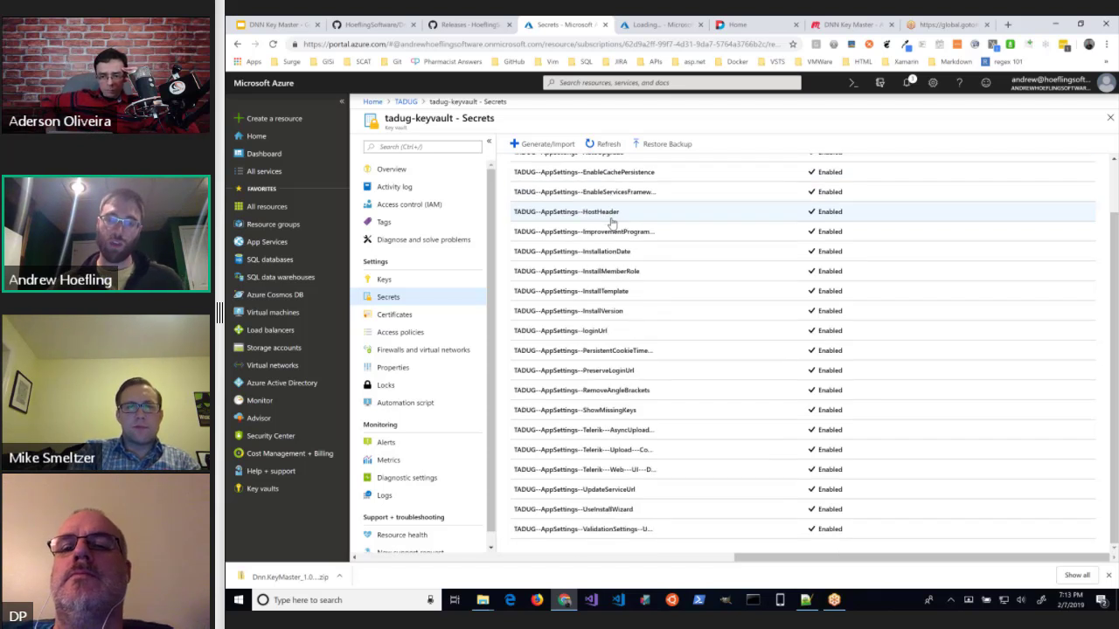
{"action": "left_click", "coordinate": [603, 144]}
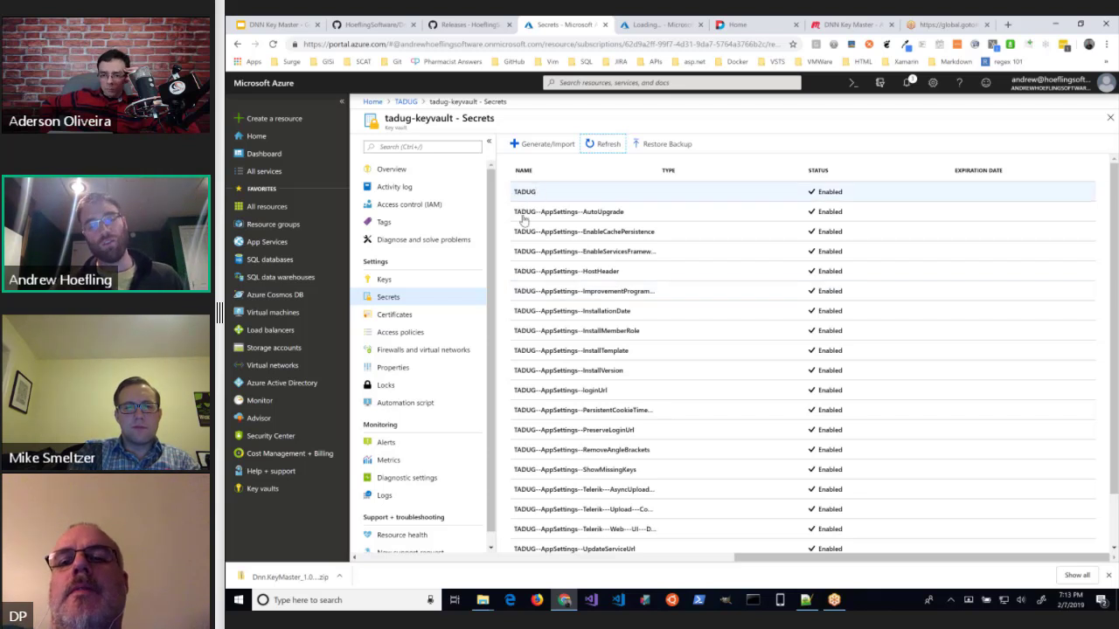
{"action": "scroll", "coordinate": [529, 358], "scroll_direction": "down", "scroll_amount": 1}
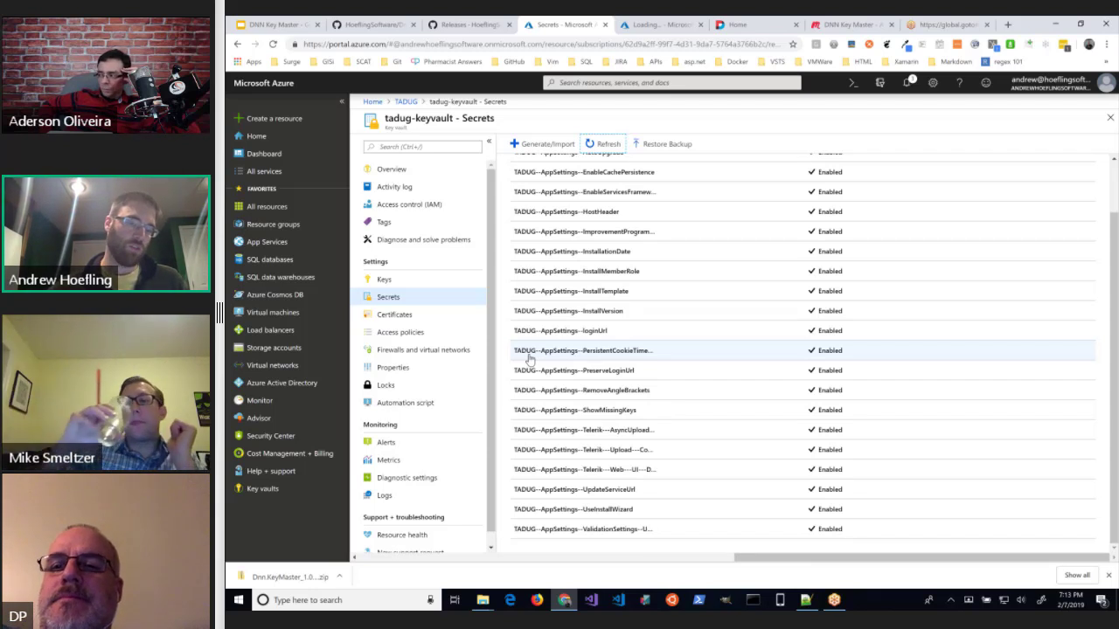
{"action": "scroll", "coordinate": [597, 246], "scroll_direction": "up", "scroll_amount": 3}
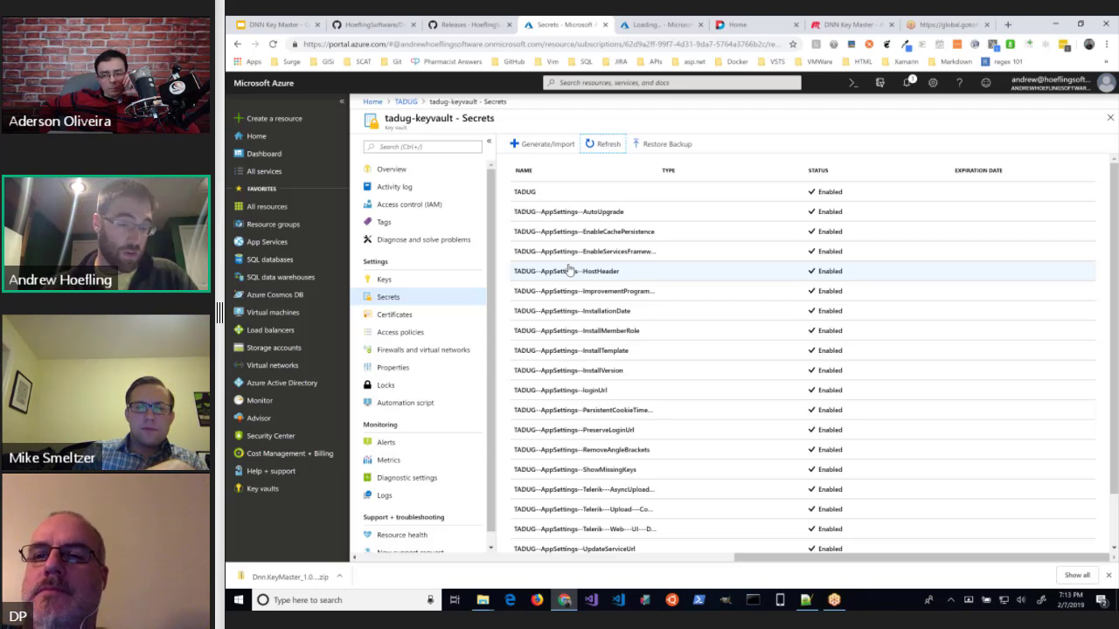
{"action": "scroll", "coordinate": [569, 269], "scroll_direction": "down", "scroll_amount": 2}
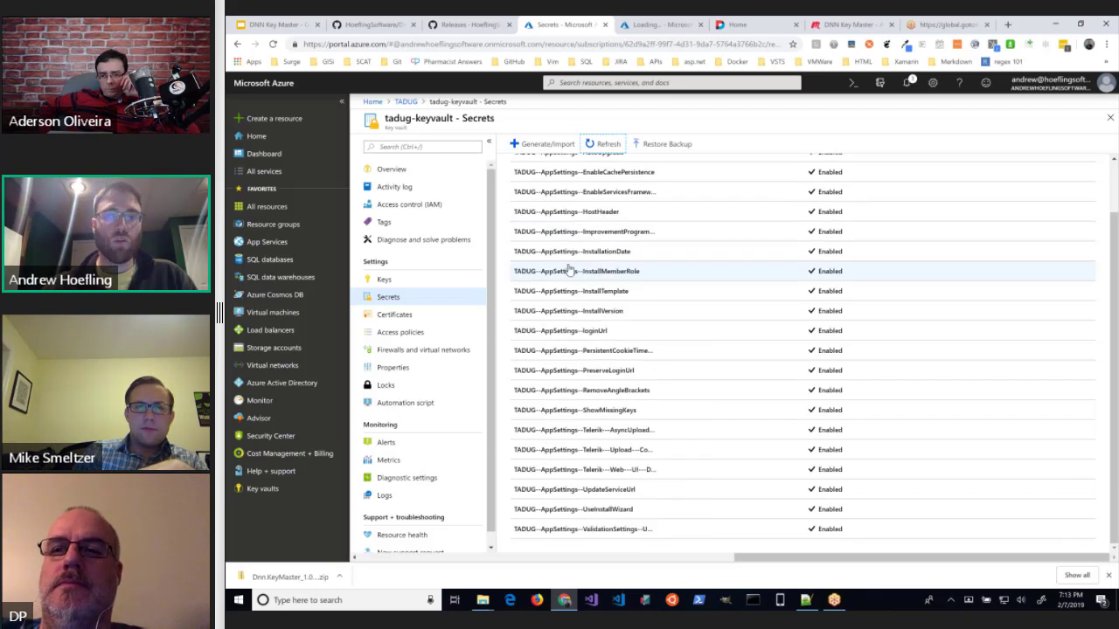
- Return to the DNN site, load its Home page, and reopen Key Master Configuration
{"action": "key", "text": "ctrl+Tab"}
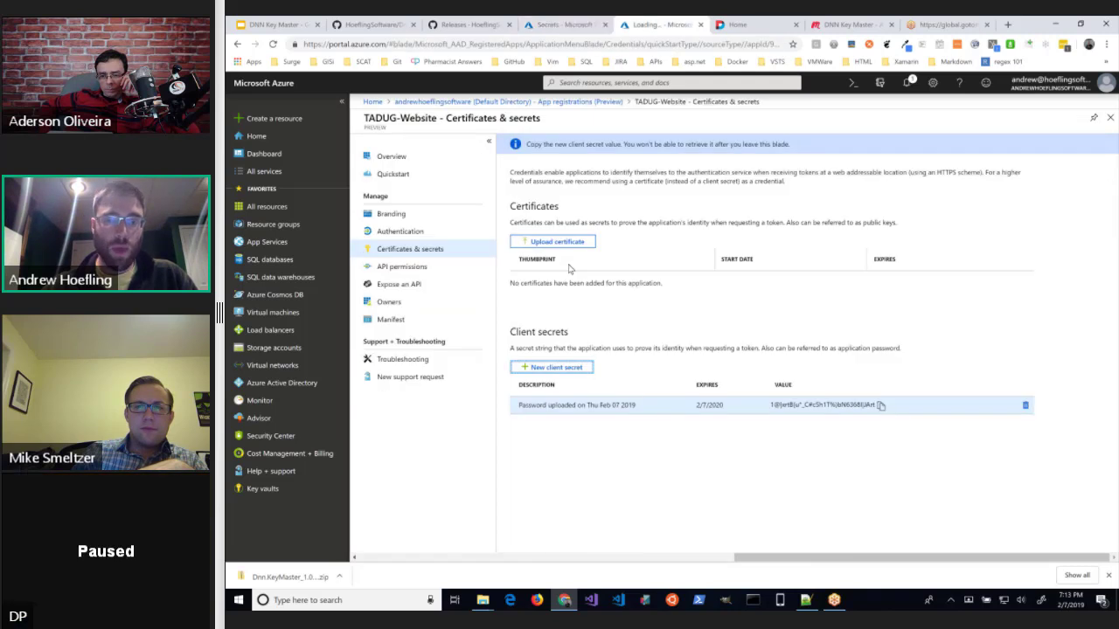
{"action": "key", "text": "ctrl+Tab"}
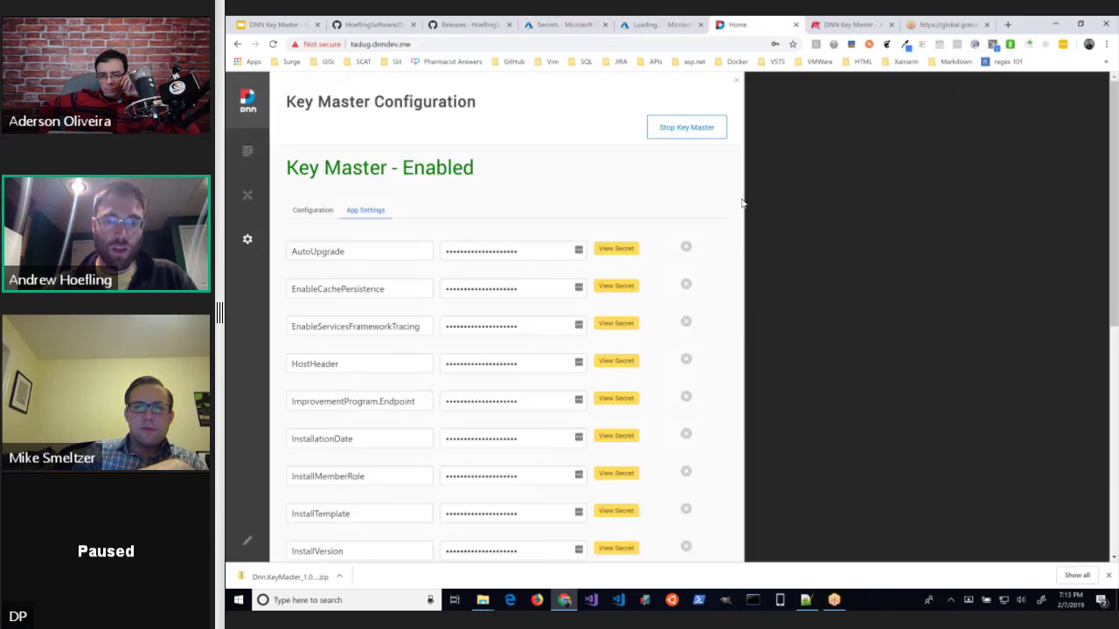
{"action": "left_click", "coordinate": [827, 210]}
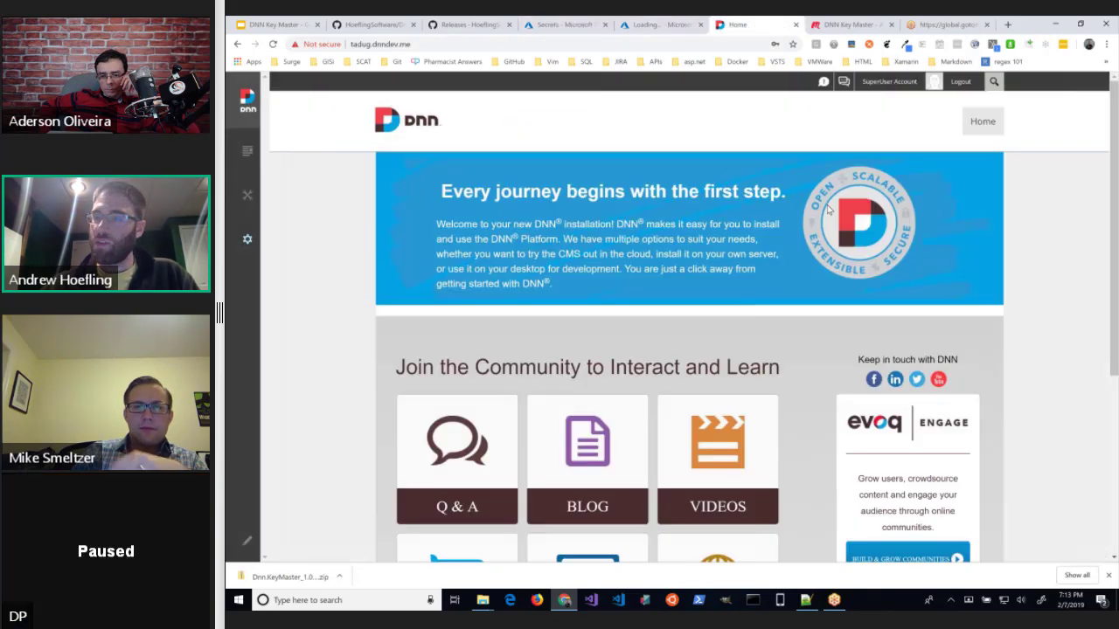
{"action": "left_click", "coordinate": [977, 126]}
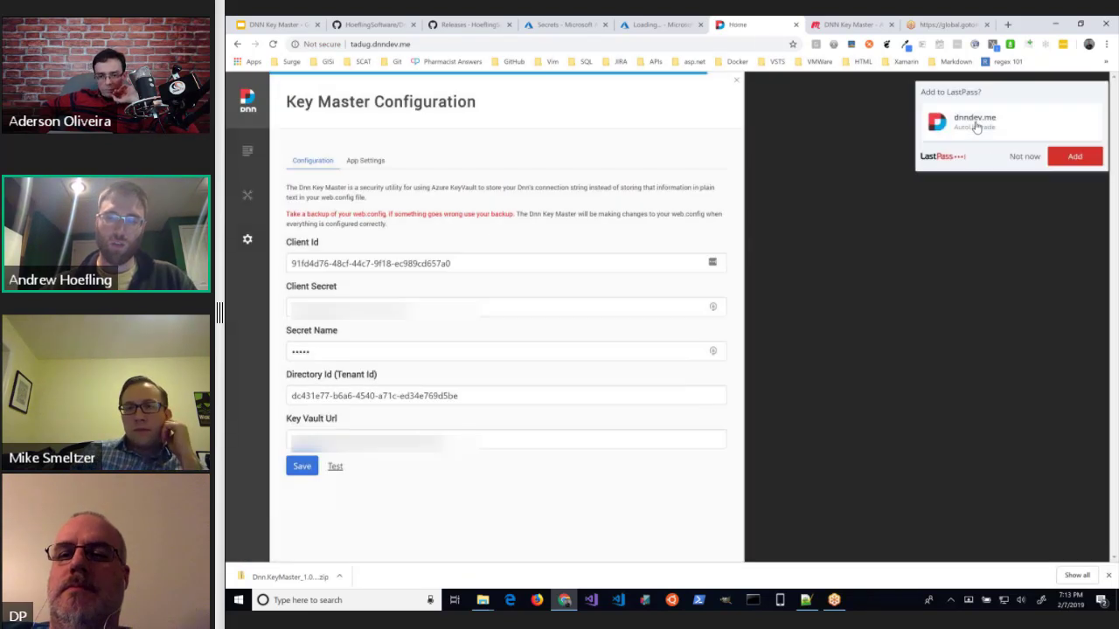
- Decline adding dnndev.me to LastPass, and stop Key Master, accepting the automatic page reload
{"action": "left_click", "coordinate": [1006, 157]}
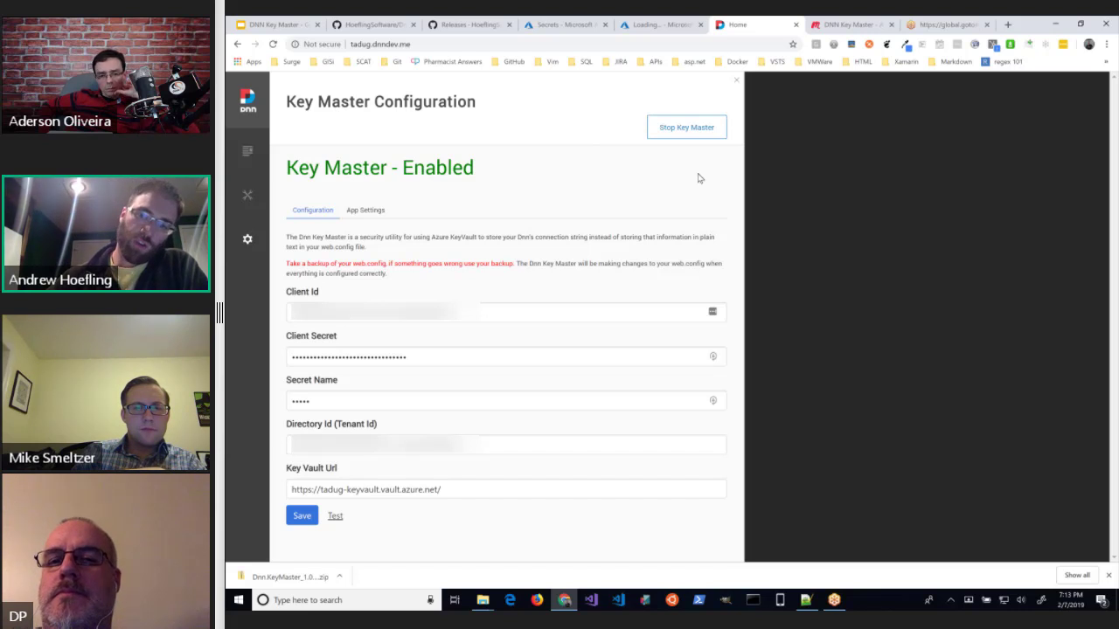
{"action": "left_click", "coordinate": [667, 126]}
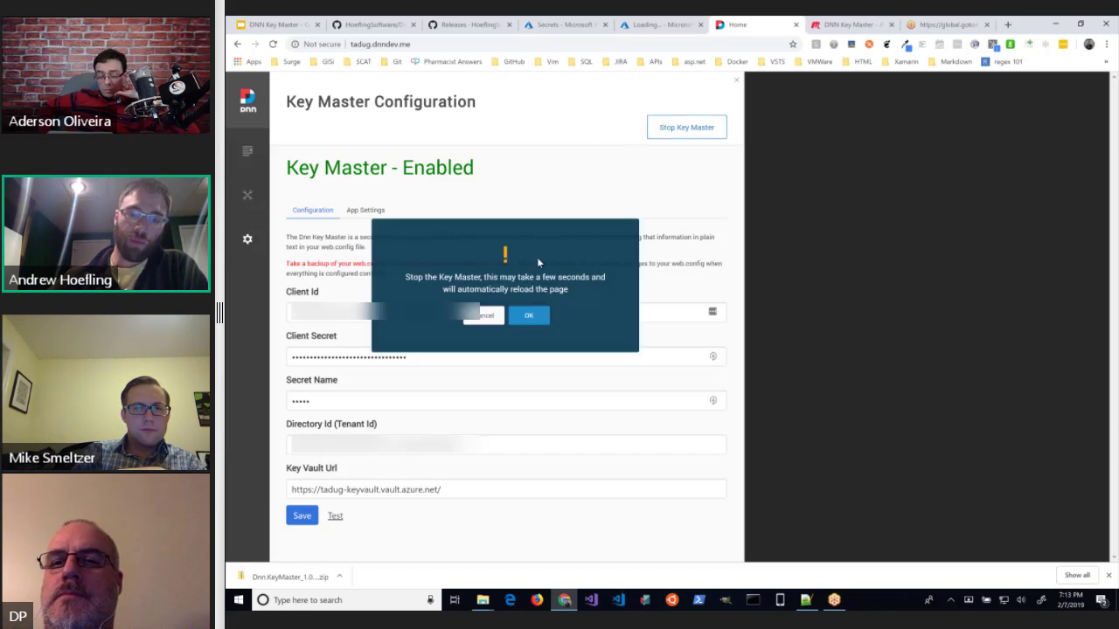
{"action": "left_click", "coordinate": [529, 315]}
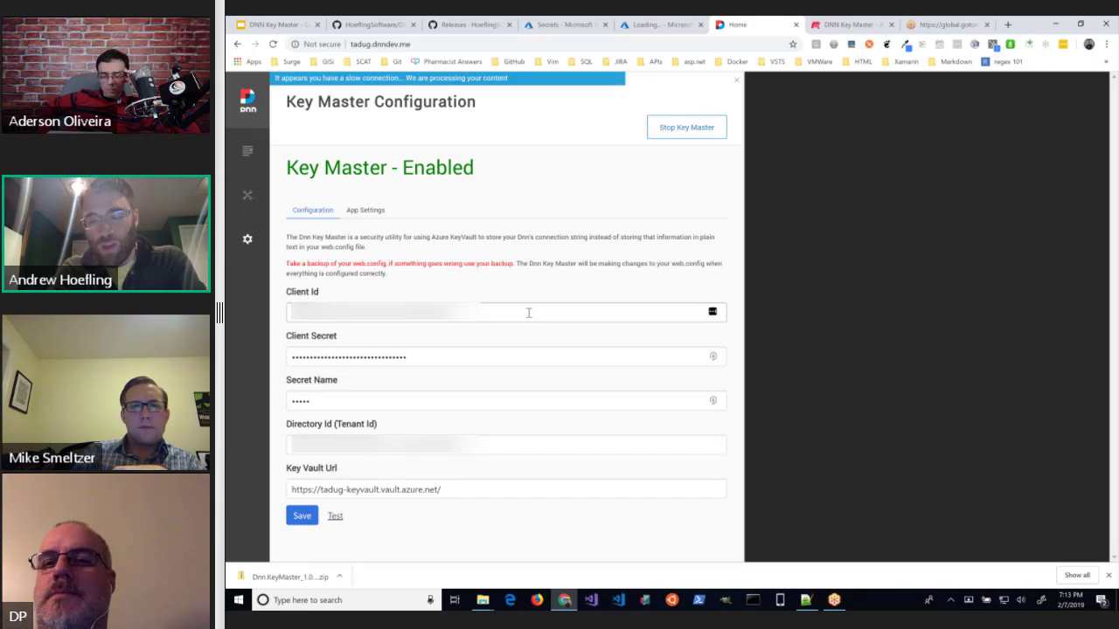
- Switch to the tadug-keyvault secrets list and refresh it repeatedly to check whether the app settings secrets are being removed
{"action": "left_click", "coordinate": [566, 27]}
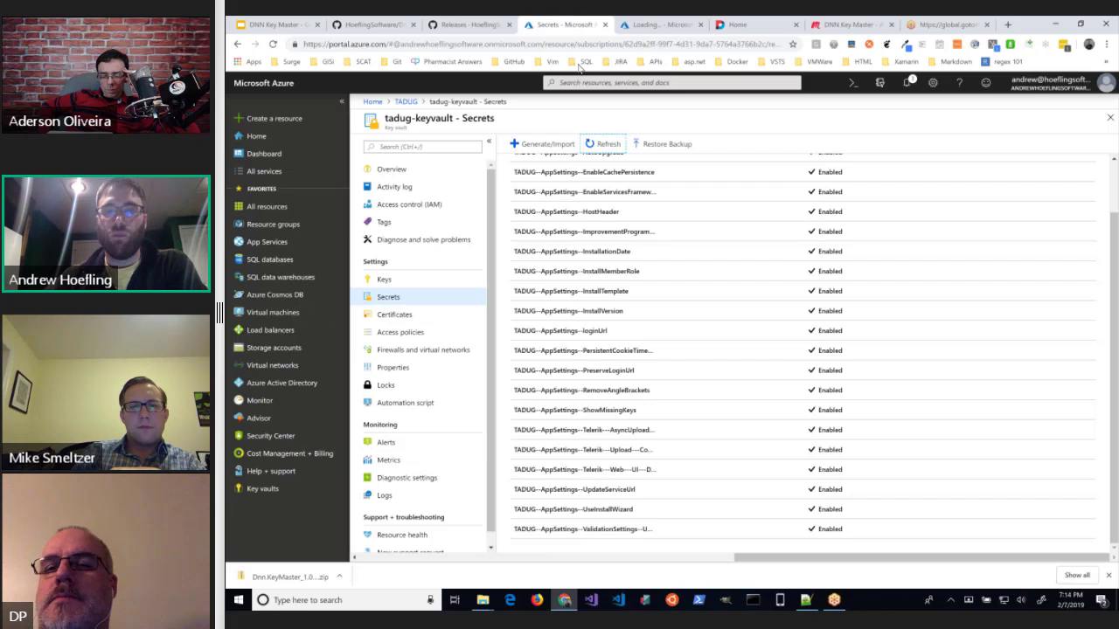
{"action": "left_click", "coordinate": [594, 145]}
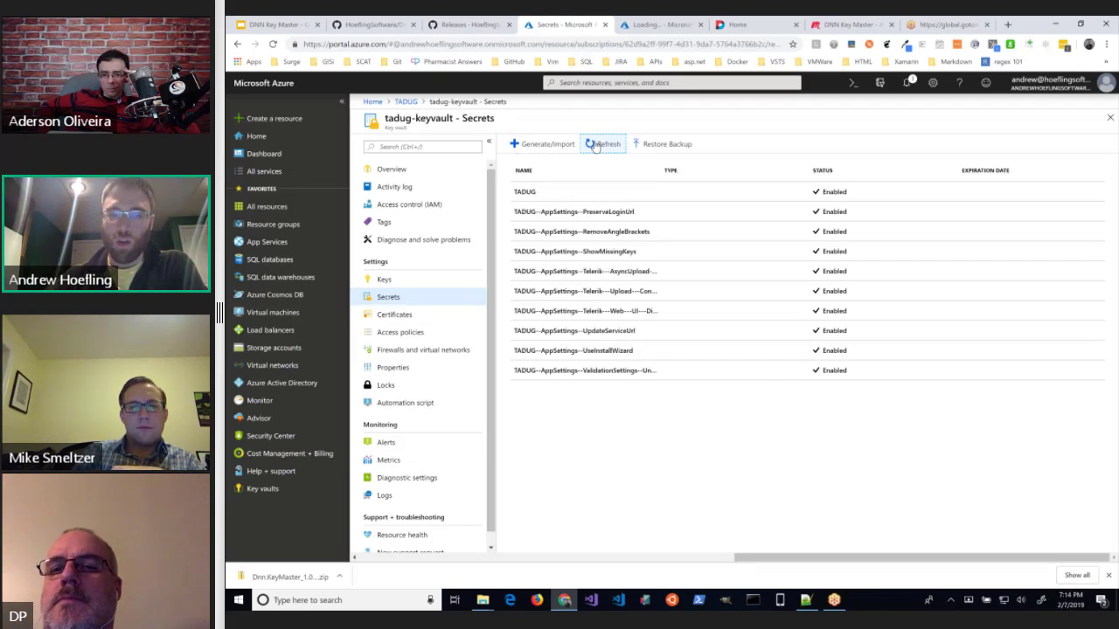
{"action": "left_click", "coordinate": [594, 145]}
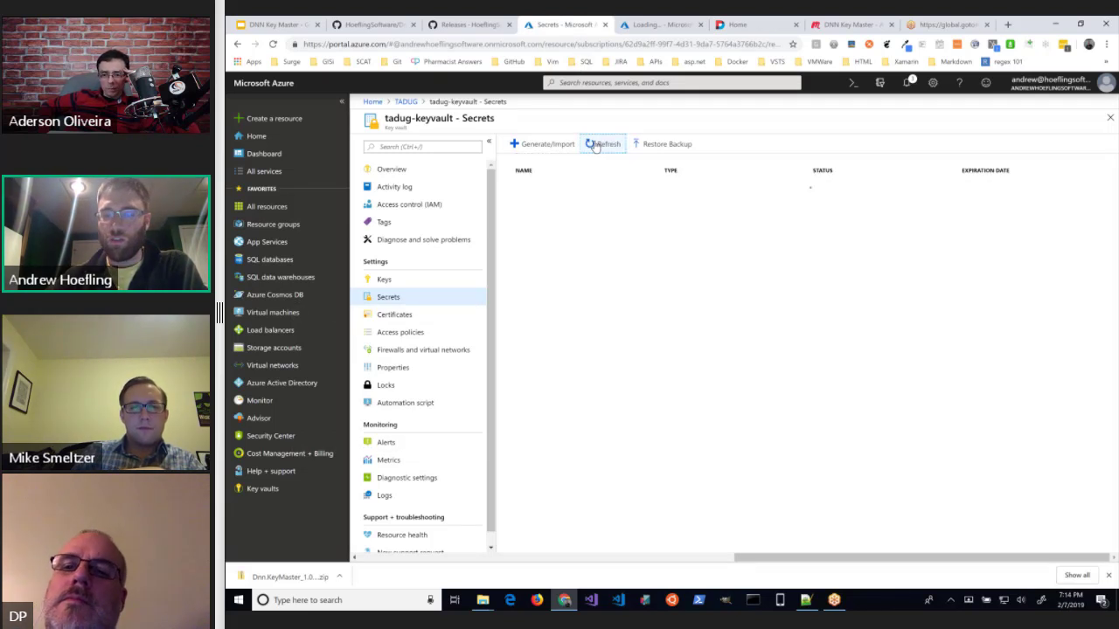
{"action": "left_click", "coordinate": [594, 146]}
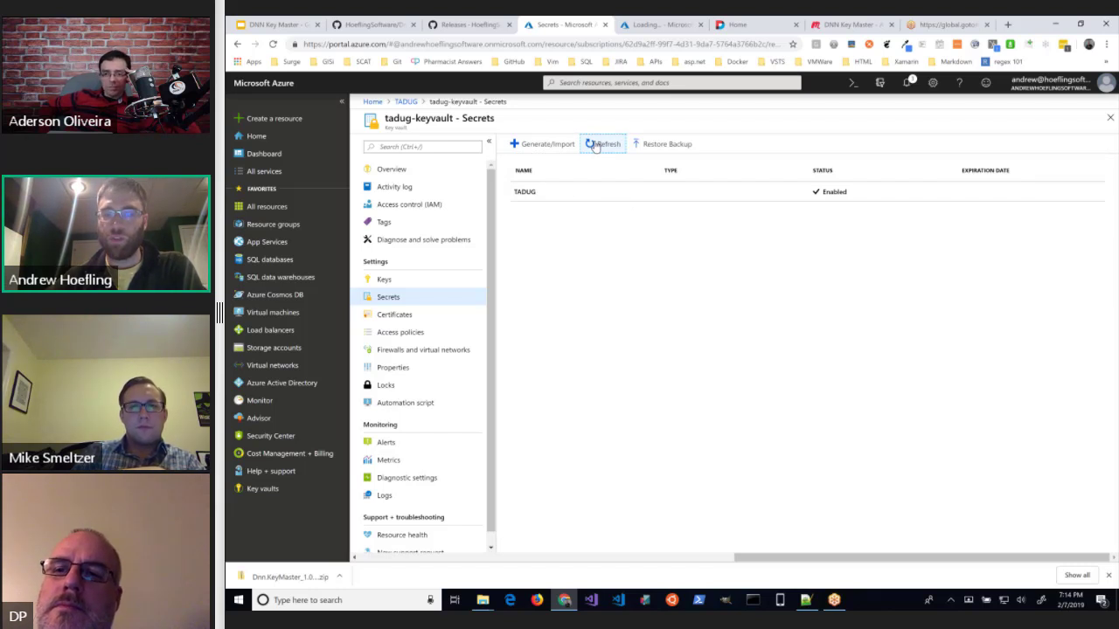
{"action": "left_click", "coordinate": [594, 145]}
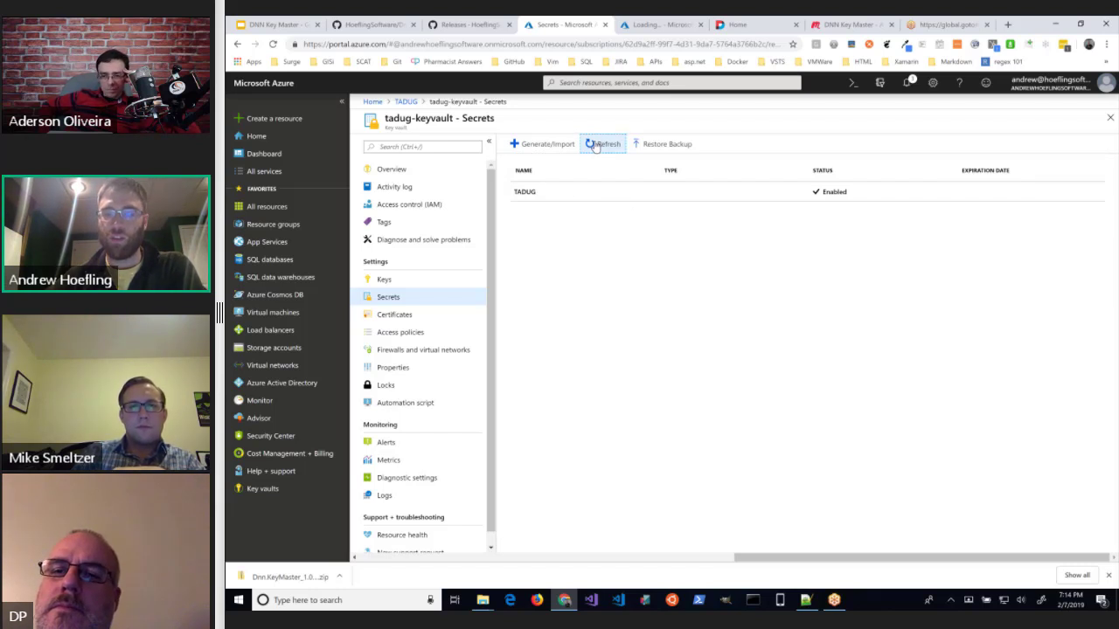
- Check Key Master's status on the DNN site, then switch to Notepad++ and reload the externally modified web.config
{"action": "left_click", "coordinate": [739, 24]}
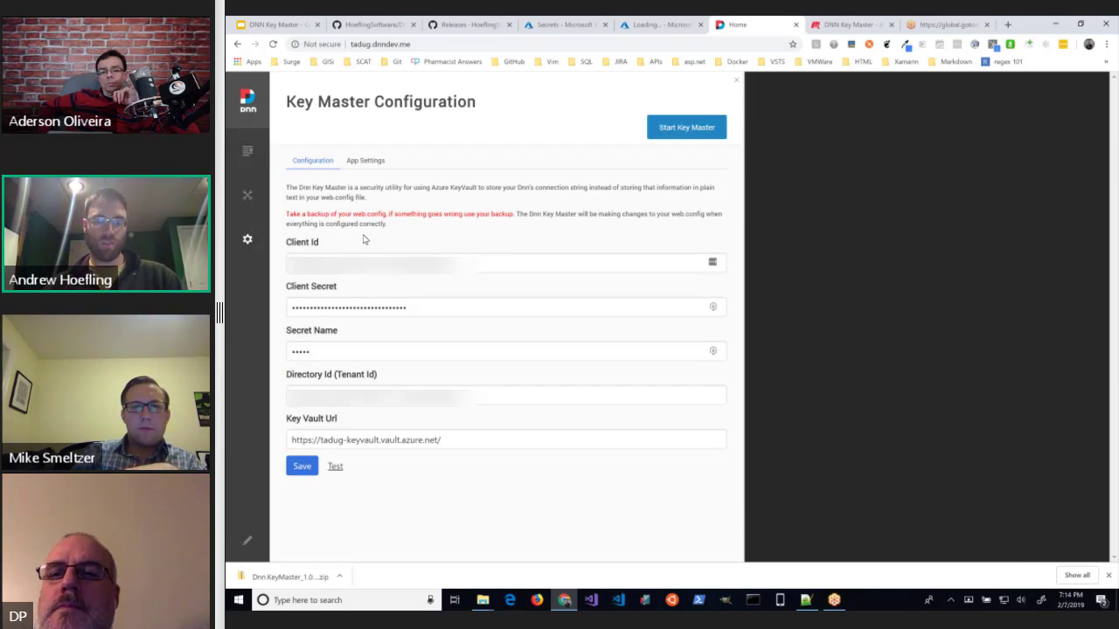
{"action": "key", "text": "alt+Tab"}
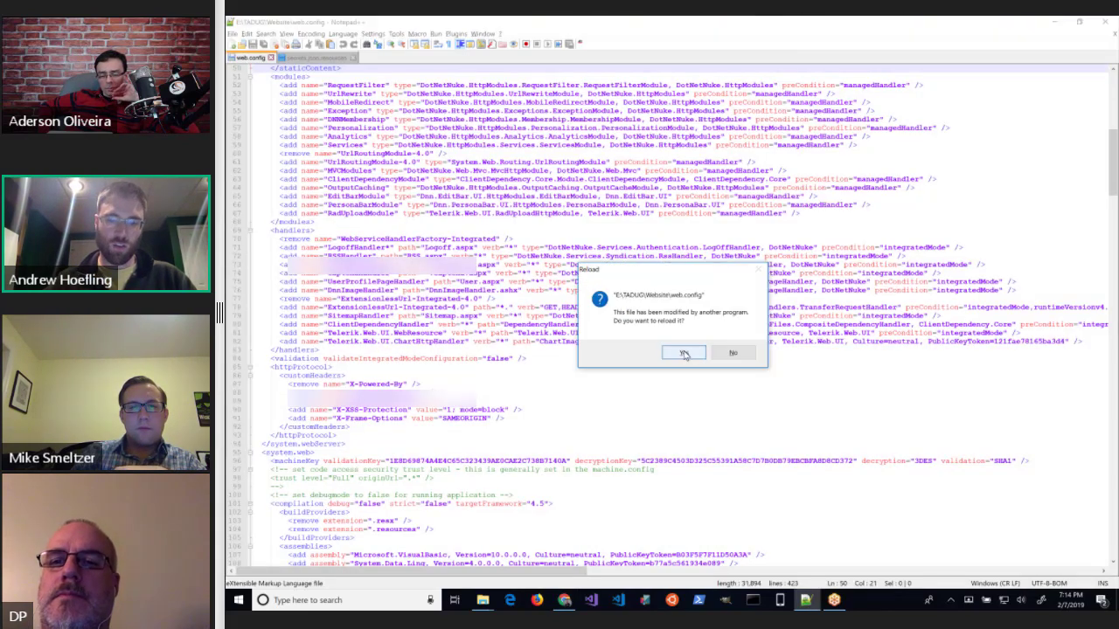
{"action": "left_click", "coordinate": [683, 352]}
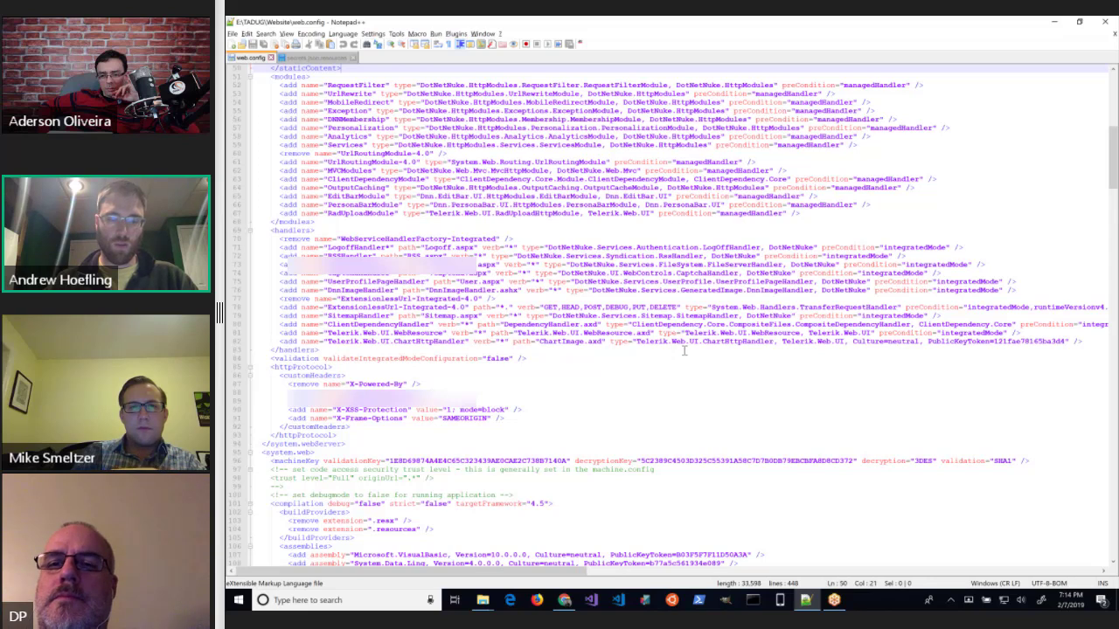
- Examine the appSettings and connectionStrings sections in the reloaded web.config
{"action": "scroll", "coordinate": [683, 351], "scroll_direction": "down", "scroll_amount": 20}
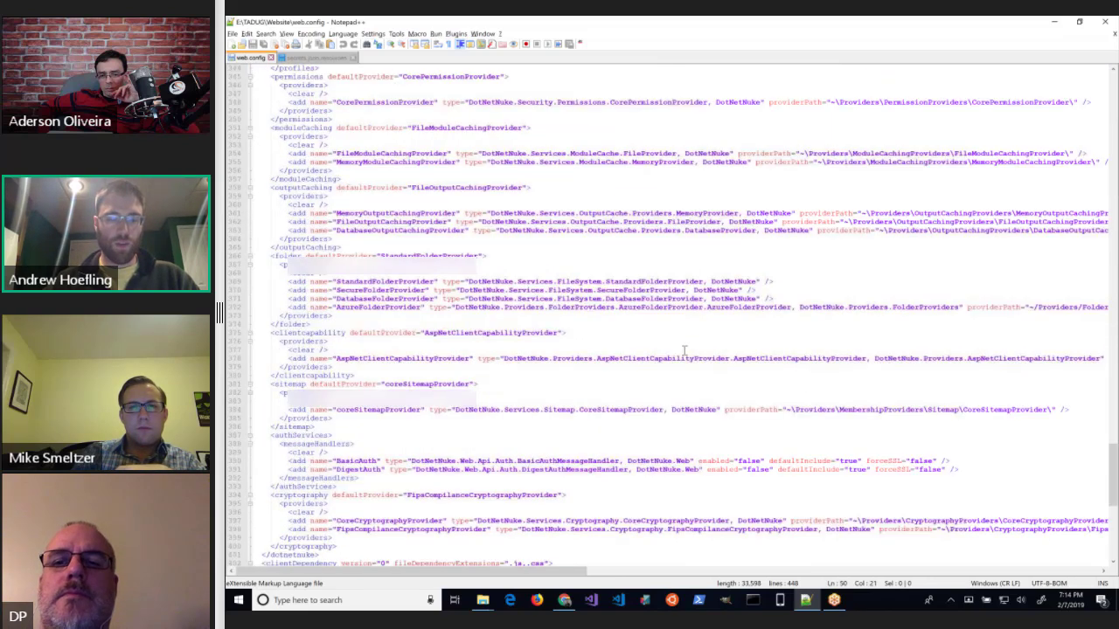
{"action": "scroll", "coordinate": [685, 351], "scroll_direction": "down", "scroll_amount": 15}
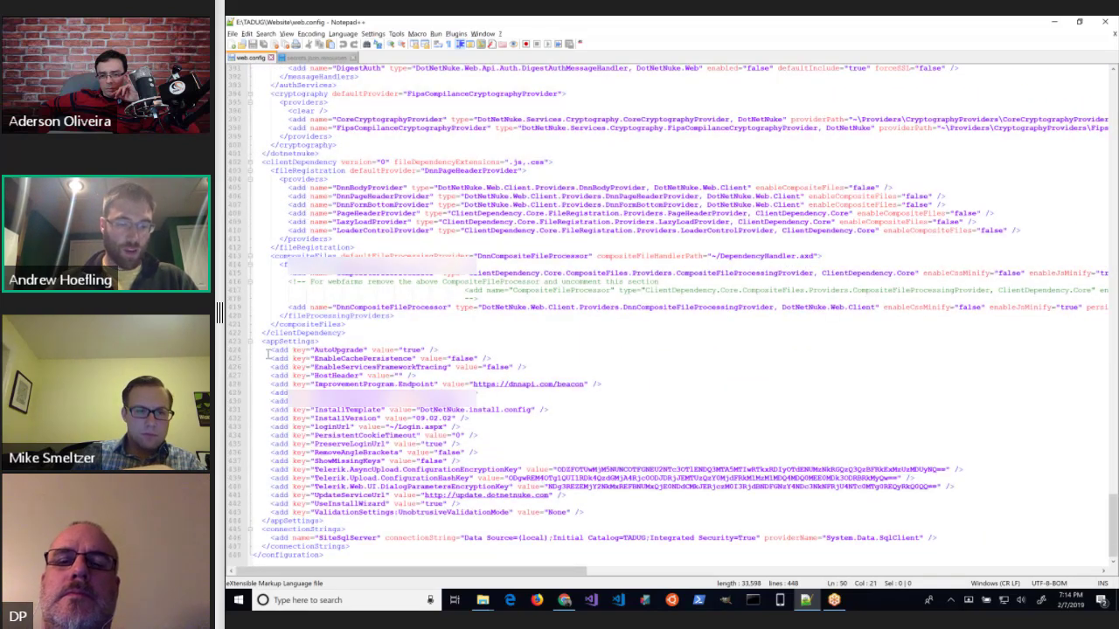
{"action": "left_click_drag", "start_coordinate": [261, 341], "coordinate": [320, 340]}
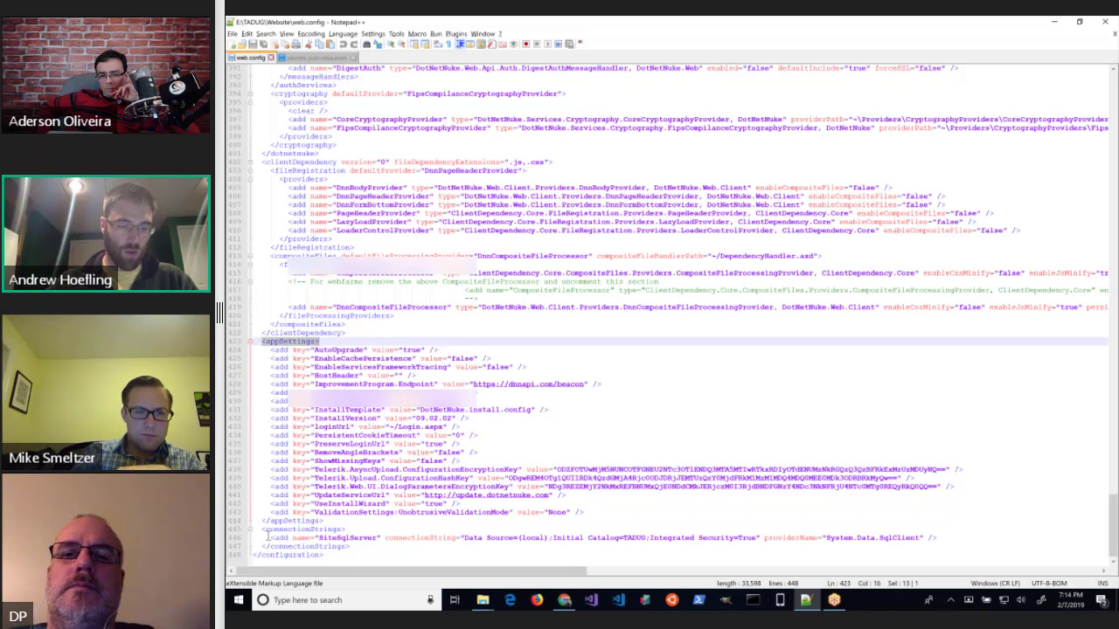
{"action": "left_click_drag", "start_coordinate": [267, 537], "coordinate": [381, 537]}
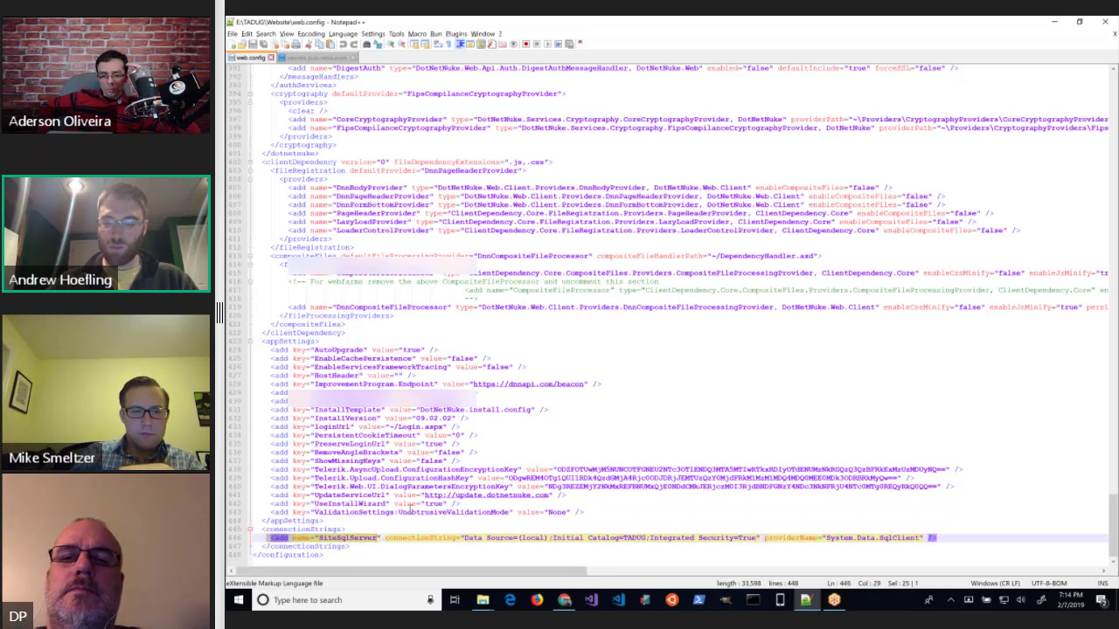
{"action": "left_click", "coordinate": [391, 522]}
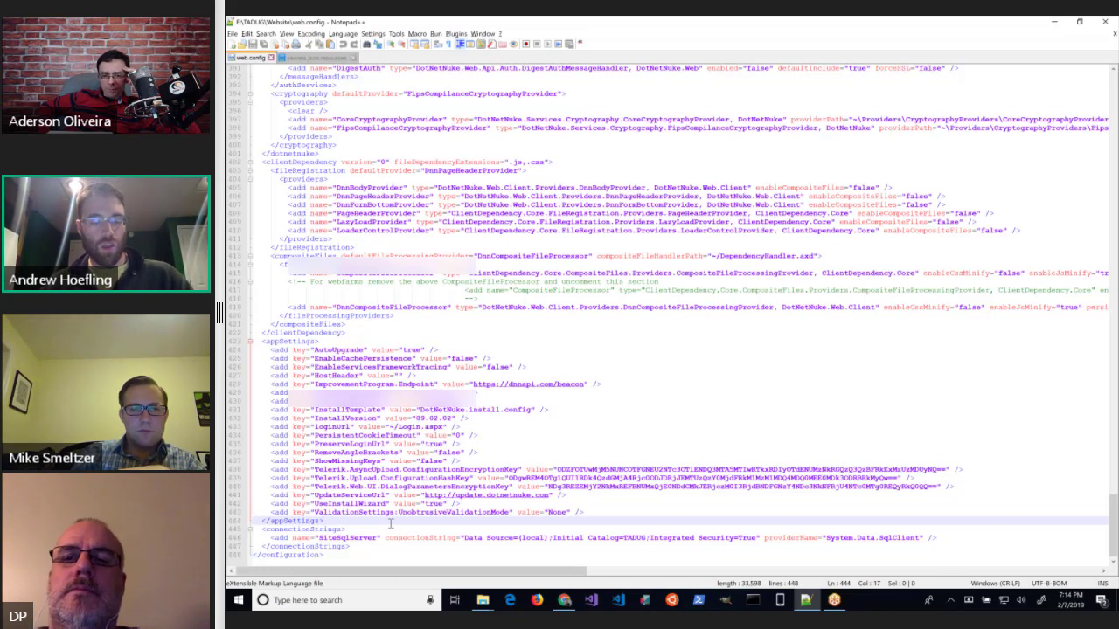
- Switch to Chrome, glance at the DNN Key Master slides, and return to the Key Master Configuration page
{"action": "key", "text": "alt+Tab"}
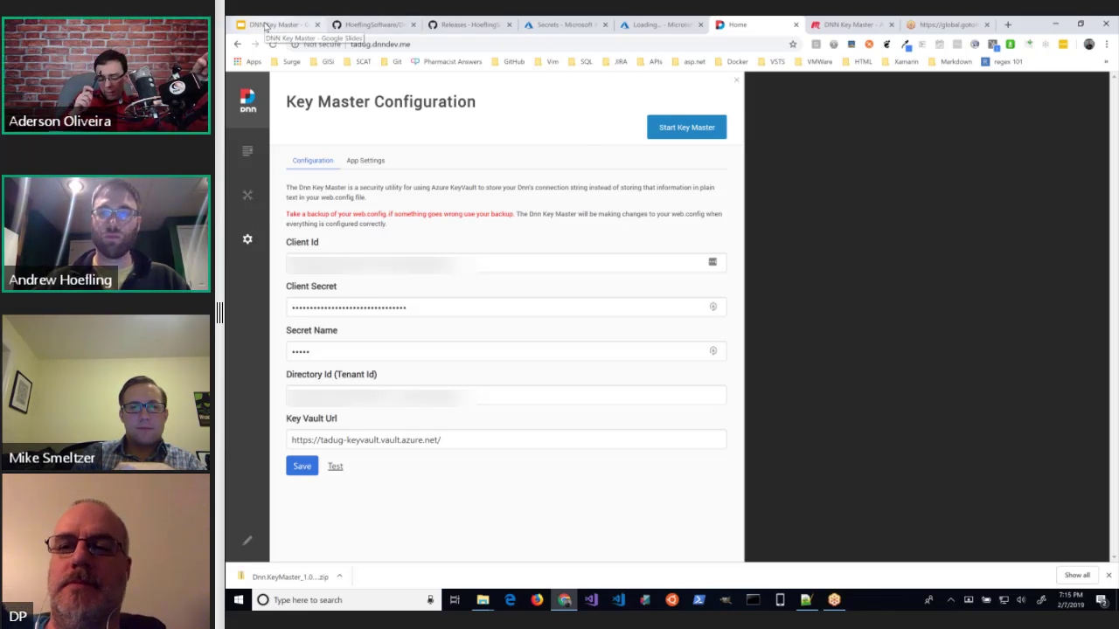
{"action": "left_click", "coordinate": [265, 25]}
{"action": "left_click", "coordinate": [734, 24]}
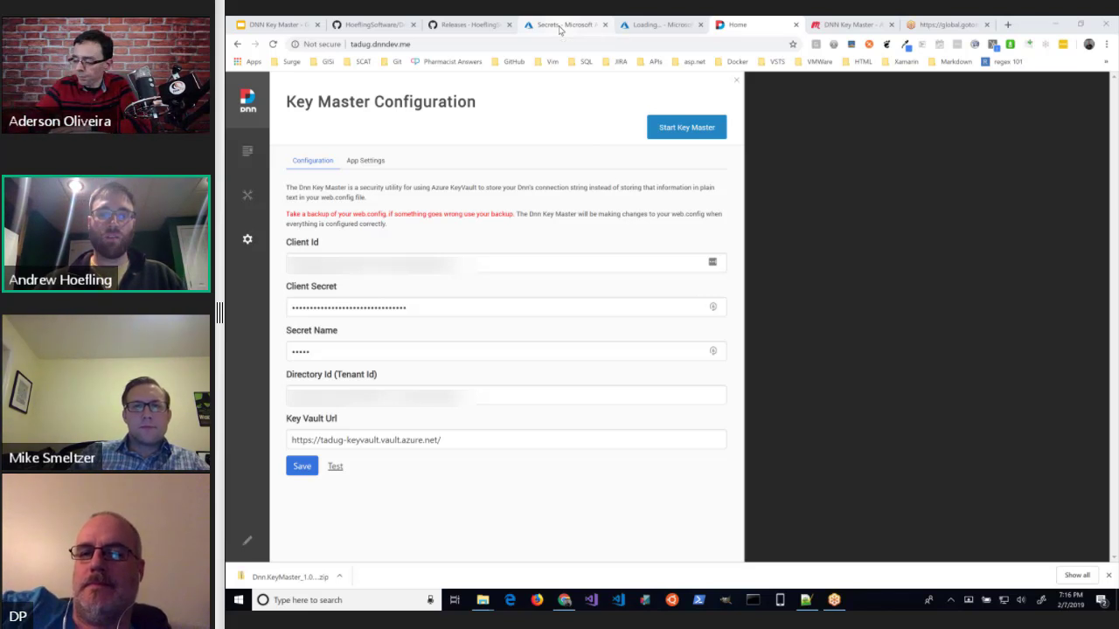
- Open secrets.json.resources from the Website folder in Notepad++ and review its full line of stored Key Vault credentials
{"action": "key", "text": "alt+Tab"}
{"action": "key", "text": "alt+Tab"}
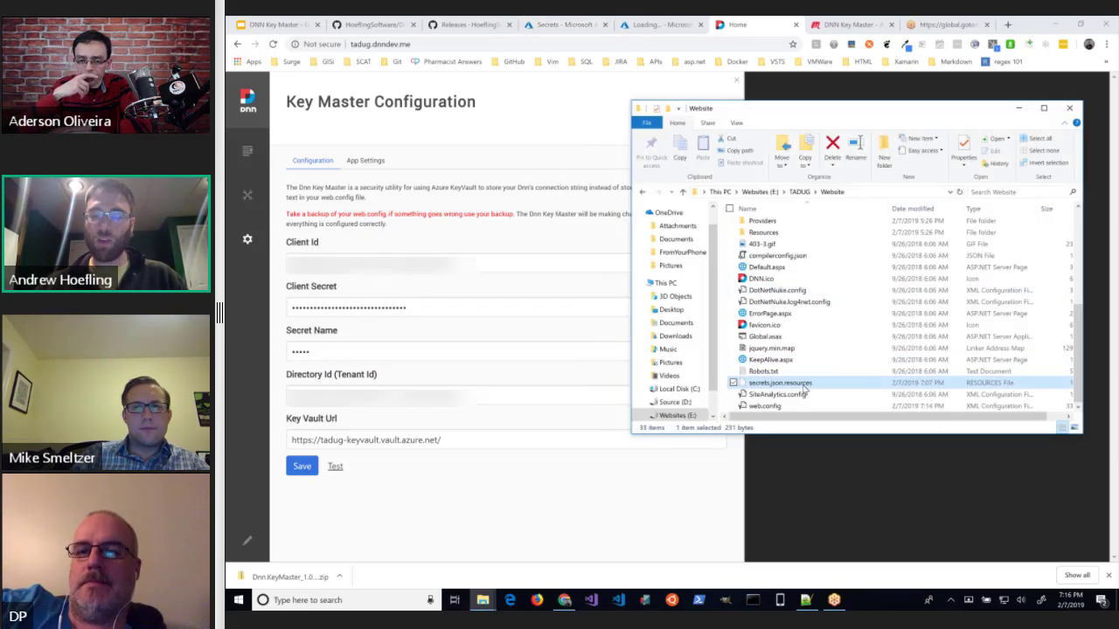
{"action": "right_click", "coordinate": [804, 390]}
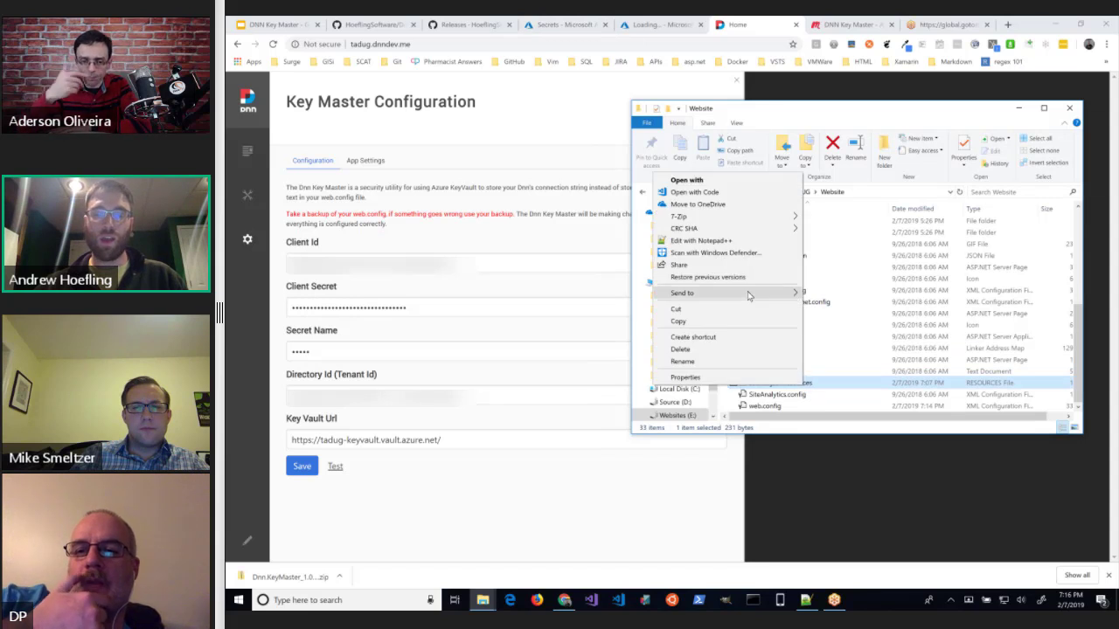
{"action": "left_click", "coordinate": [730, 241]}
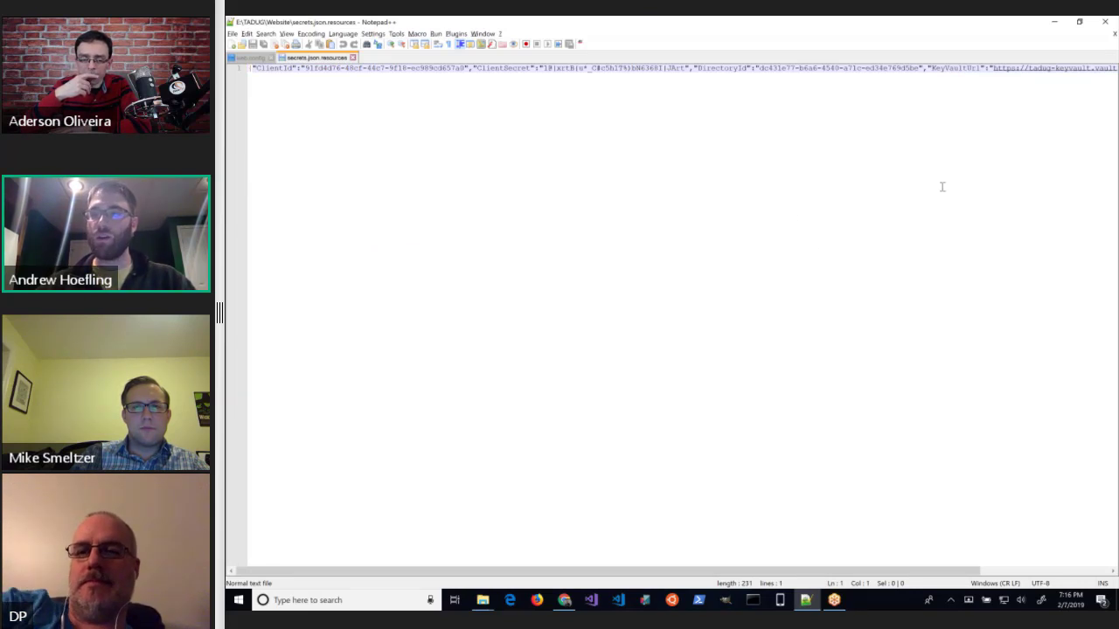
{"action": "scroll", "coordinate": [943, 186], "scroll_direction": "right", "scroll_amount": 5}
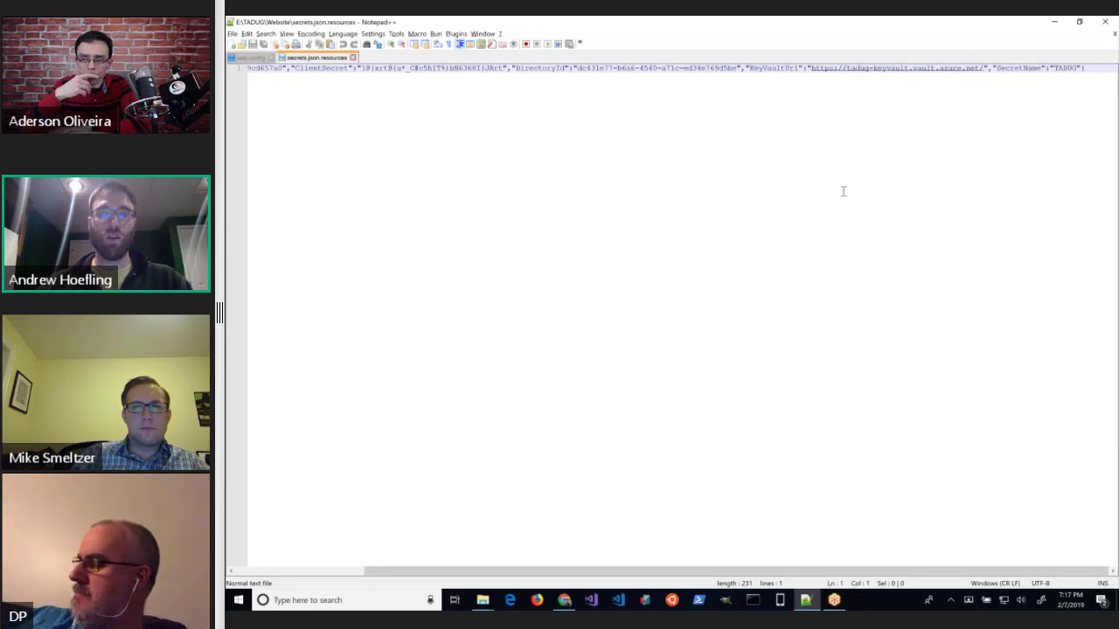
{"action": "scroll", "coordinate": [844, 192], "scroll_direction": "left", "scroll_amount": 5}
- Switch back to Chrome, view the TADUG-Website client secrets page, and refresh the tadug-keyvault secrets list
{"action": "key", "text": "alt+Tab"}
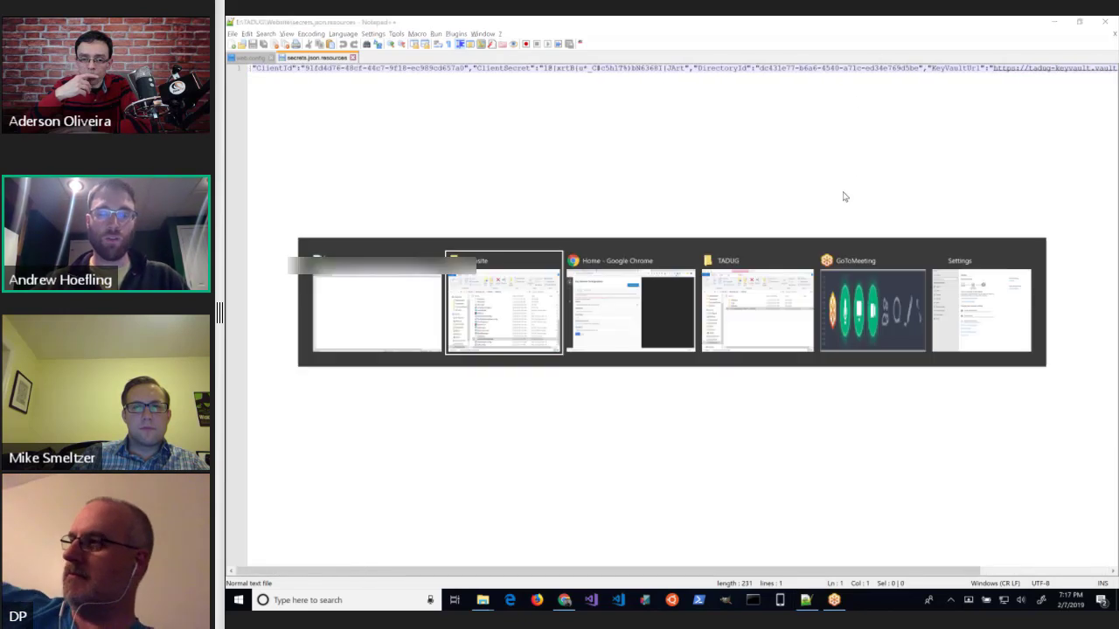
{"action": "key", "text": "alt+Tab"}
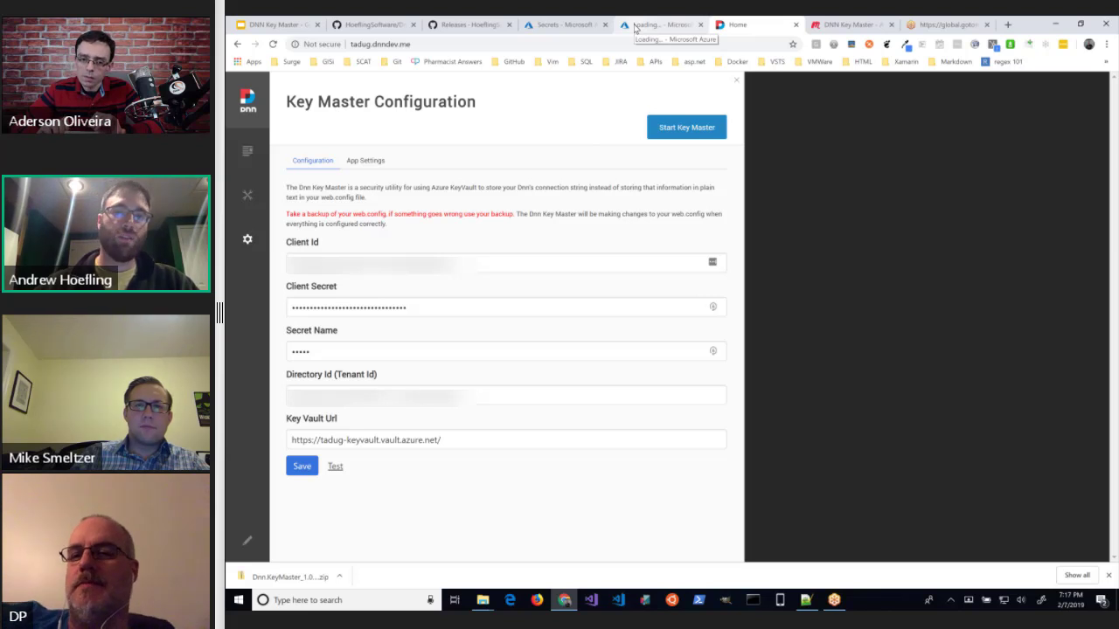
{"action": "left_click", "coordinate": [635, 26]}
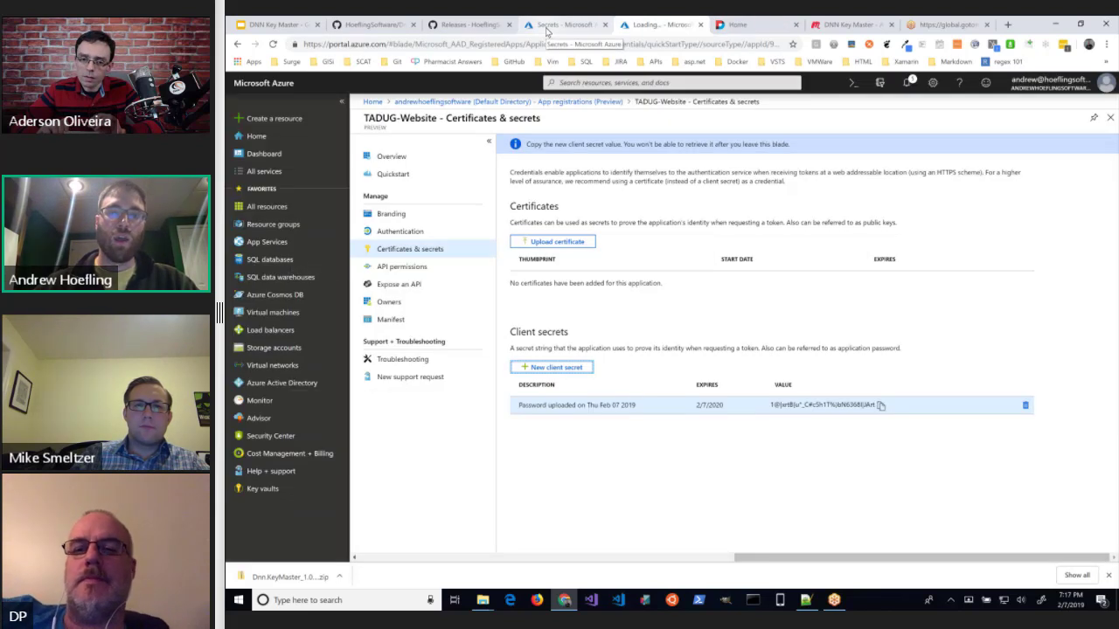
{"action": "left_click", "coordinate": [546, 26]}
{"action": "left_click", "coordinate": [603, 143]}
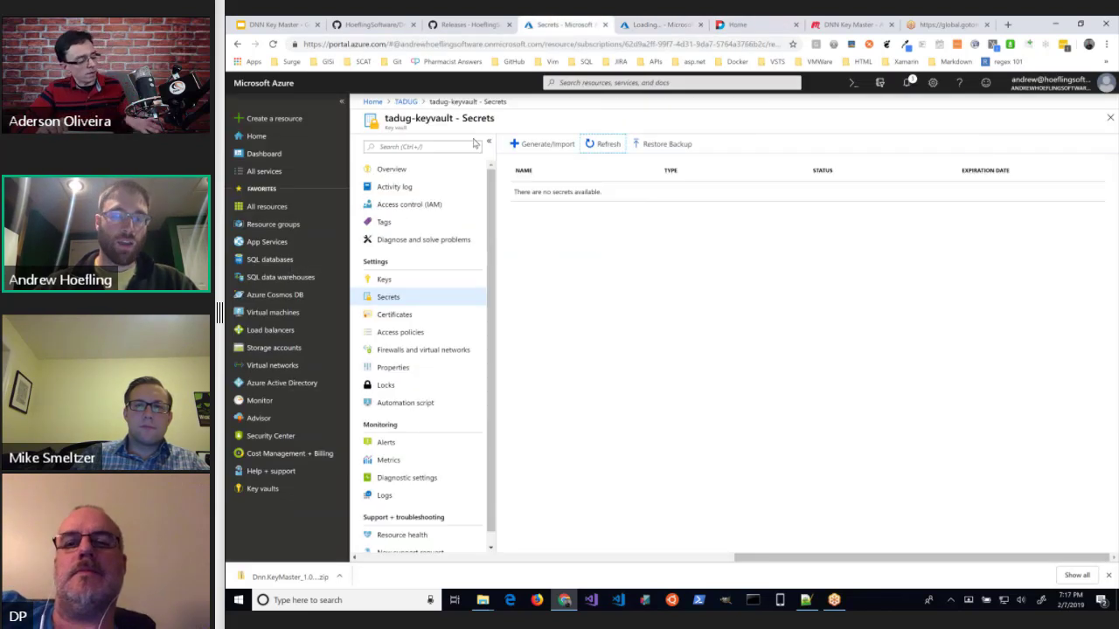
- Try to remove all secret permissions from the TADUG-Website access policy of tadug-keyvault
{"action": "left_click", "coordinate": [406, 337]}
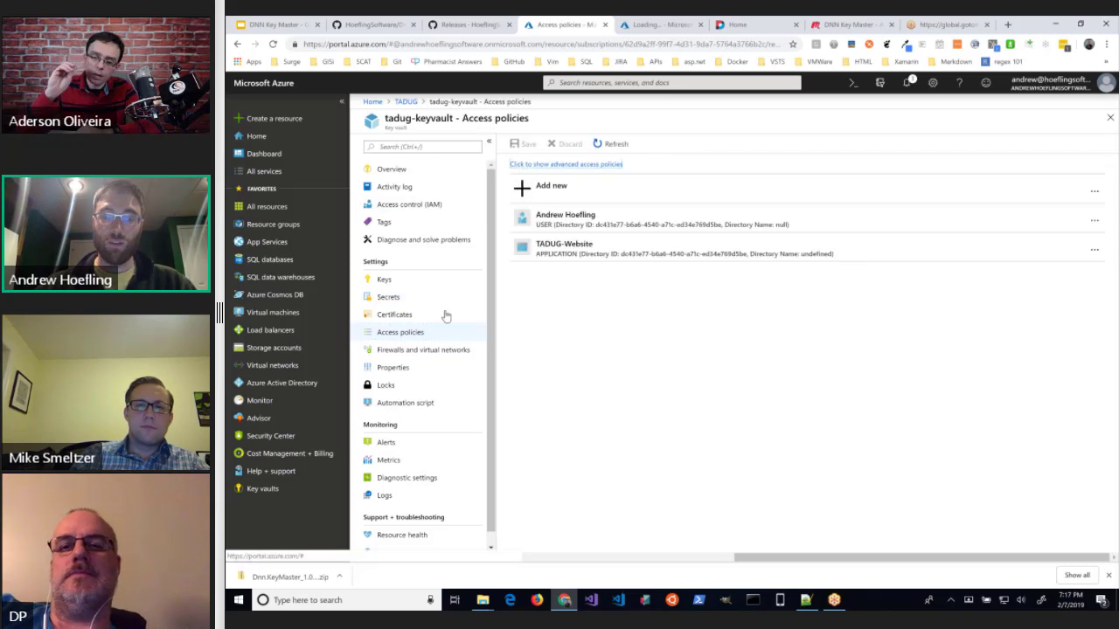
{"action": "left_click", "coordinate": [547, 253]}
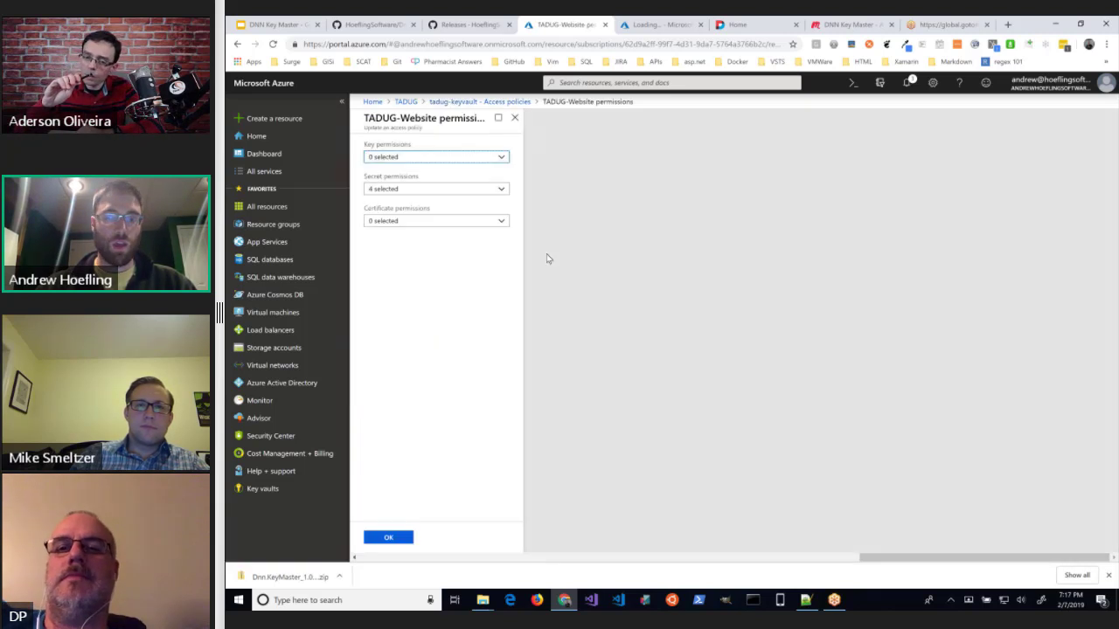
{"action": "left_click", "coordinate": [499, 189]}
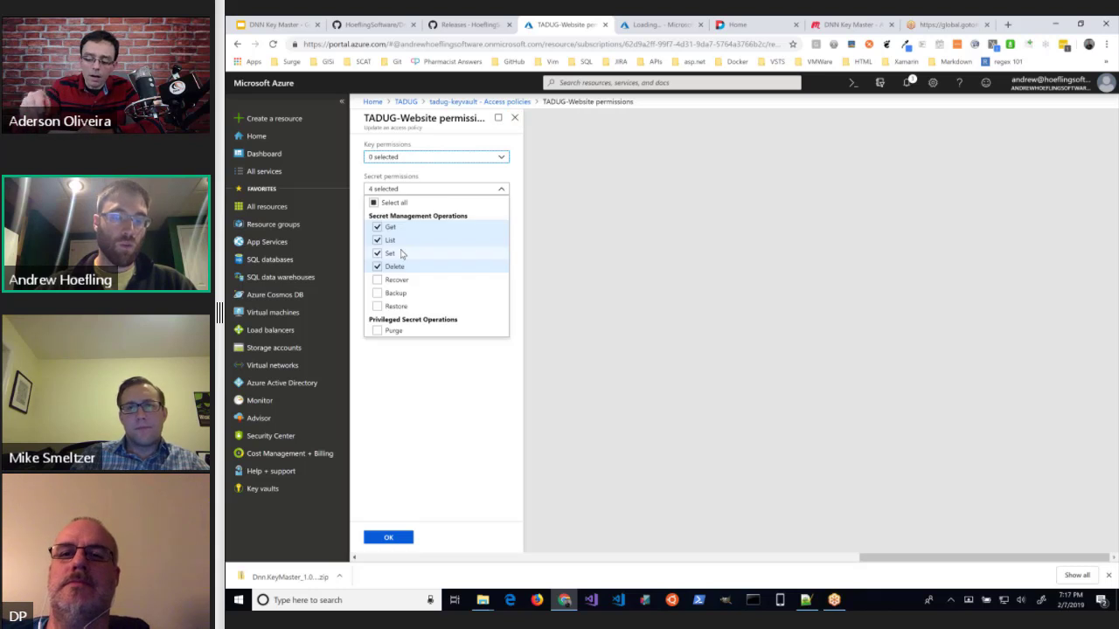
{"action": "left_click", "coordinate": [375, 204]}
{"action": "left_click", "coordinate": [374, 203]}
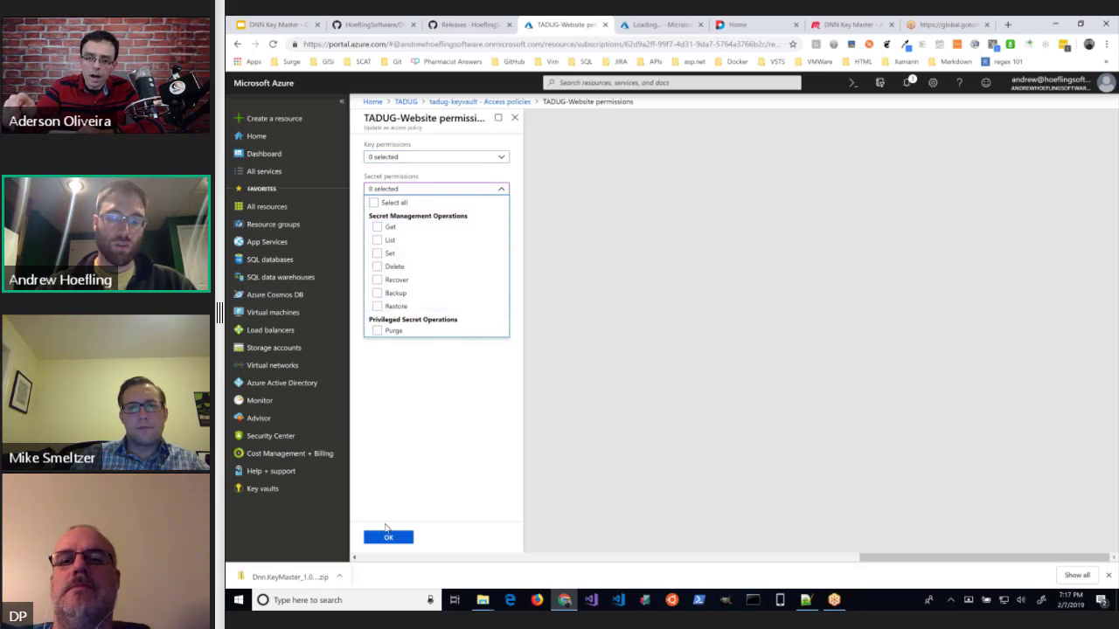
{"action": "left_click", "coordinate": [388, 538]}
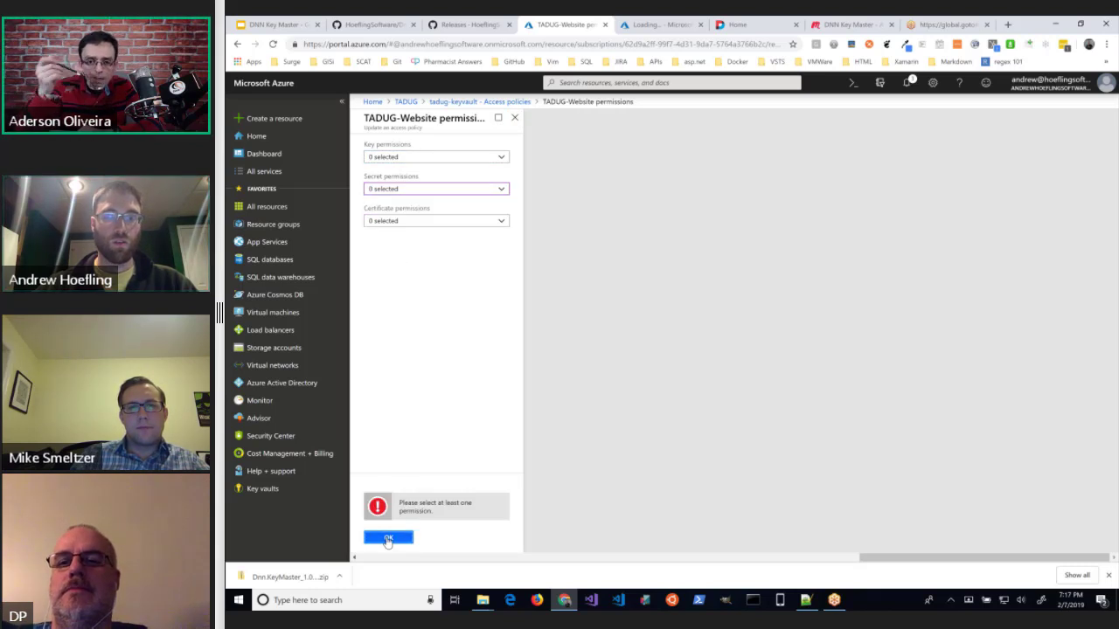
- Discard the unsaved TADUG-Website permission edits and return to the key vault's access policies
{"action": "left_click", "coordinate": [516, 118]}
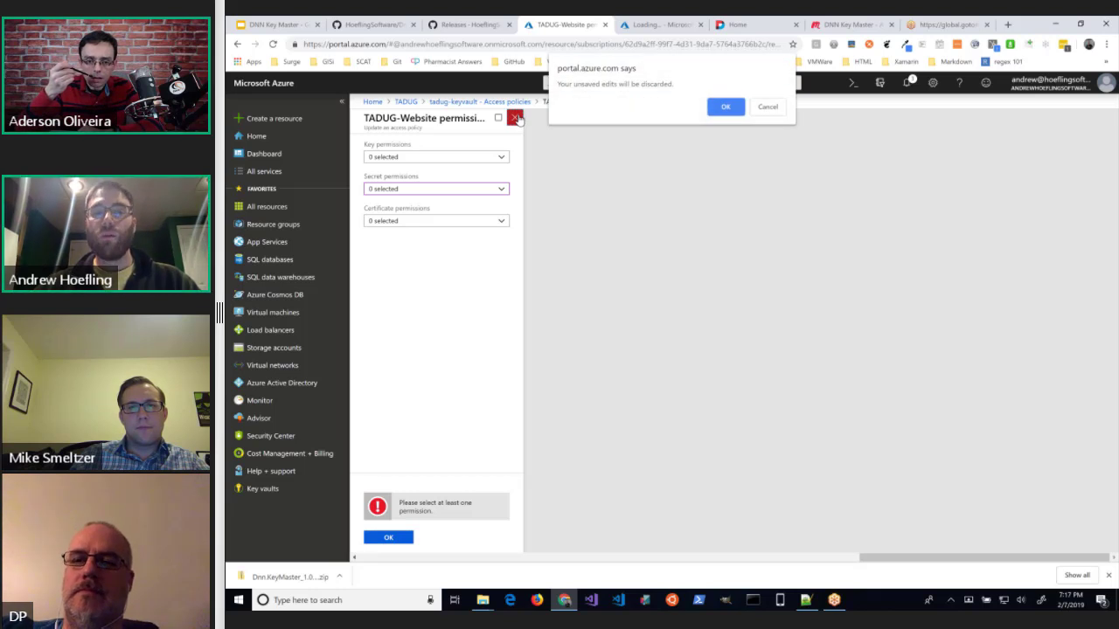
{"action": "left_click", "coordinate": [762, 114]}
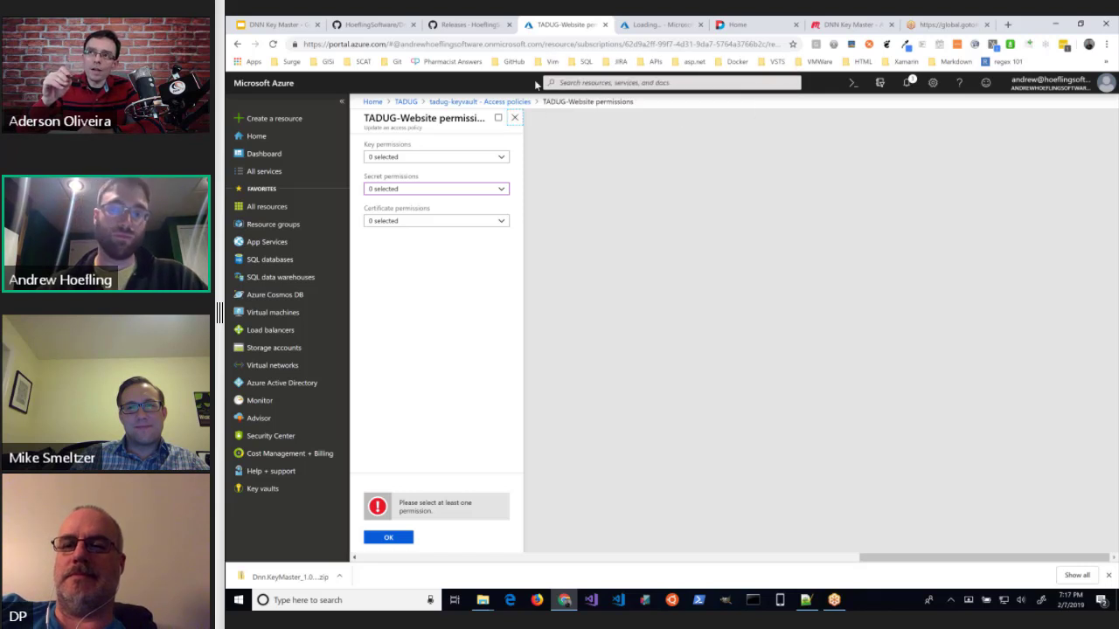
{"action": "left_click", "coordinate": [479, 101]}
{"action": "left_click", "coordinate": [726, 114]}
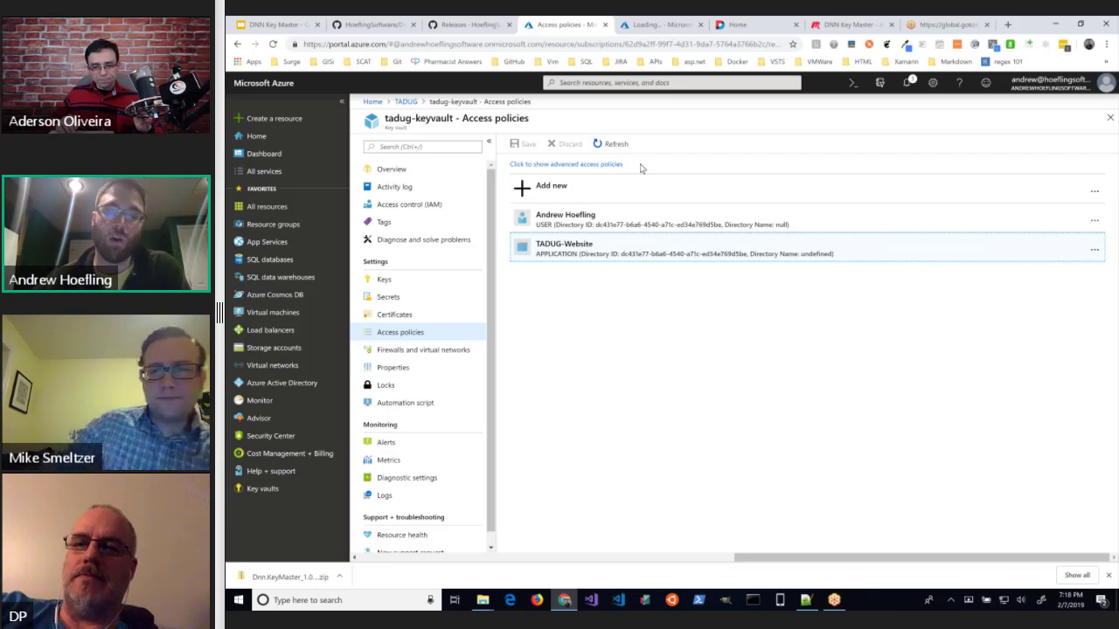
- Review tadug-keyvault's Firewalls and virtual networks settings, and revisit secrets.json.resources in Notepad++ and the Key Master Configuration page
{"action": "left_click", "coordinate": [442, 349]}
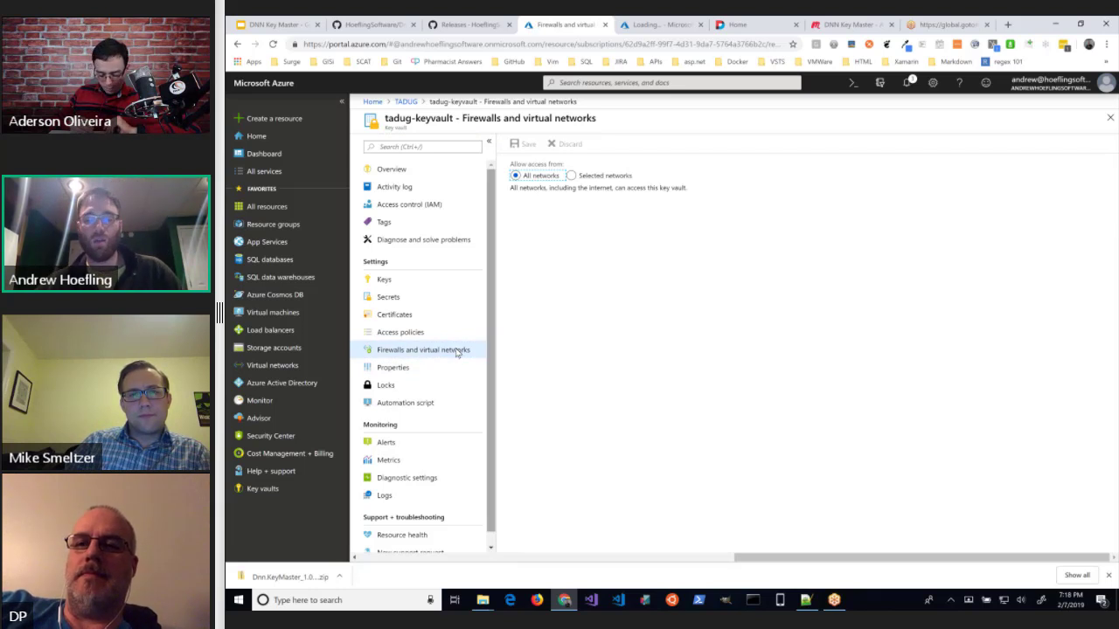
{"action": "key", "text": "alt+Tab"}
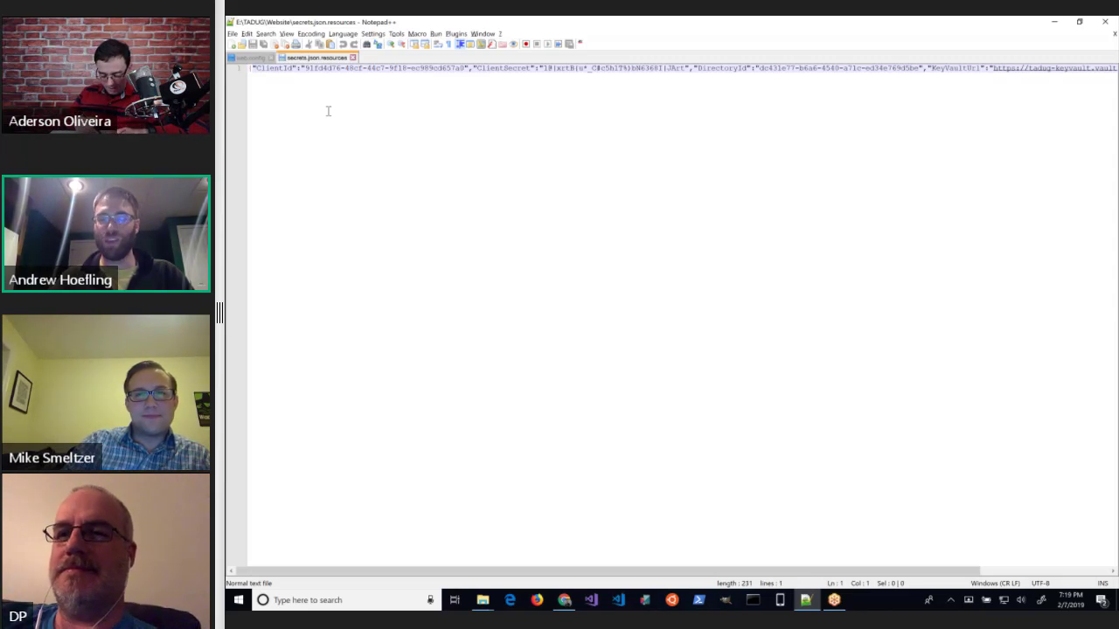
{"action": "key", "text": "alt+Tab"}
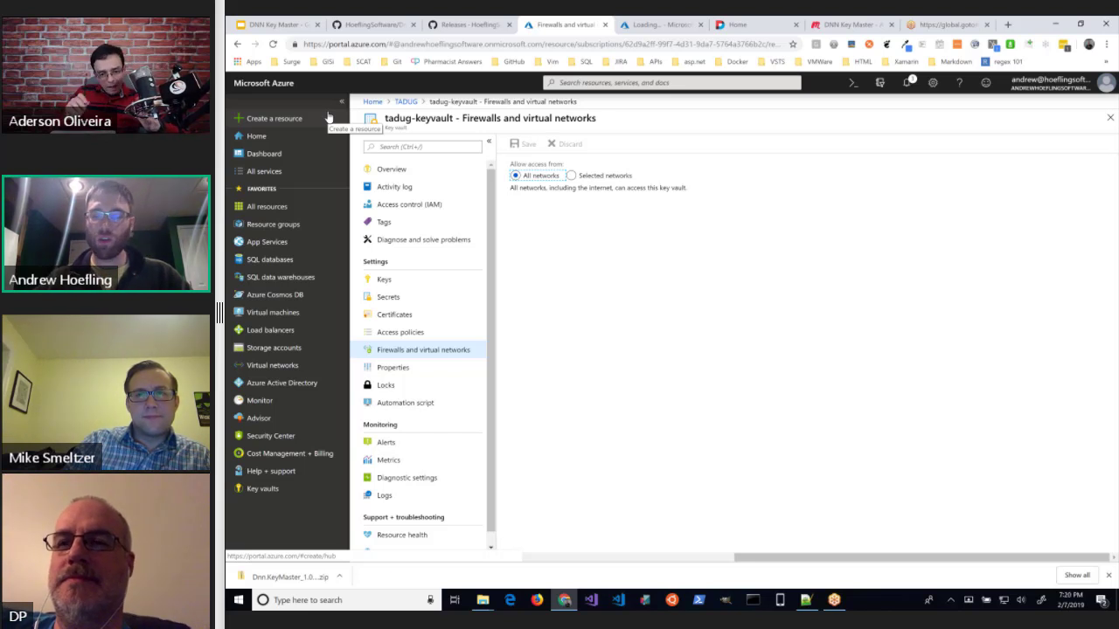
{"action": "left_click", "coordinate": [1087, 549]}
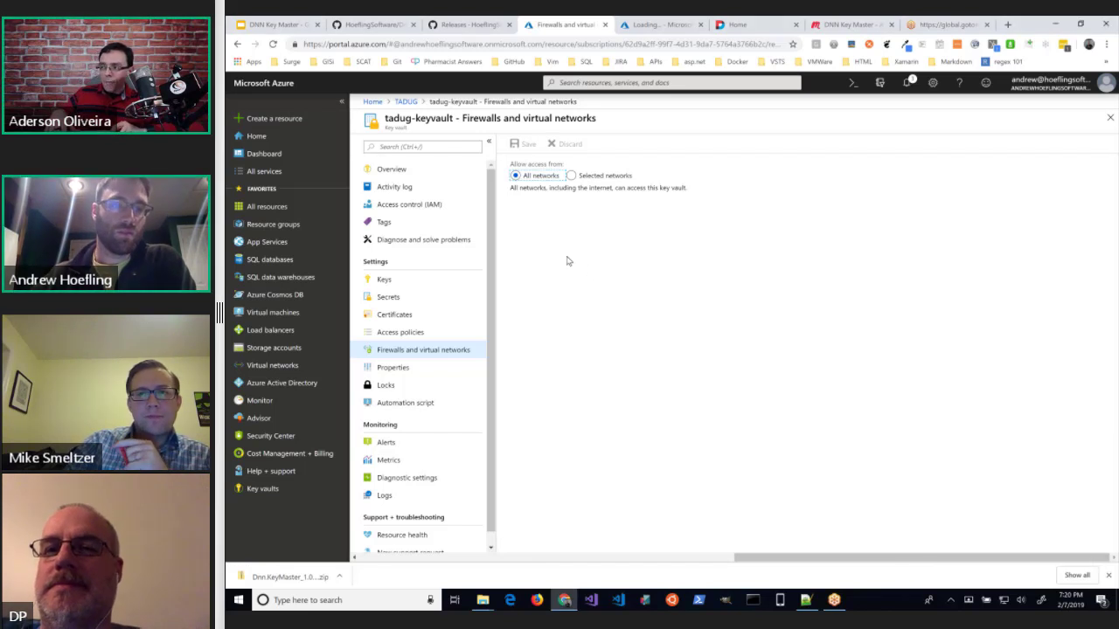
{"action": "left_click", "coordinate": [660, 24]}
{"action": "left_click", "coordinate": [734, 25]}
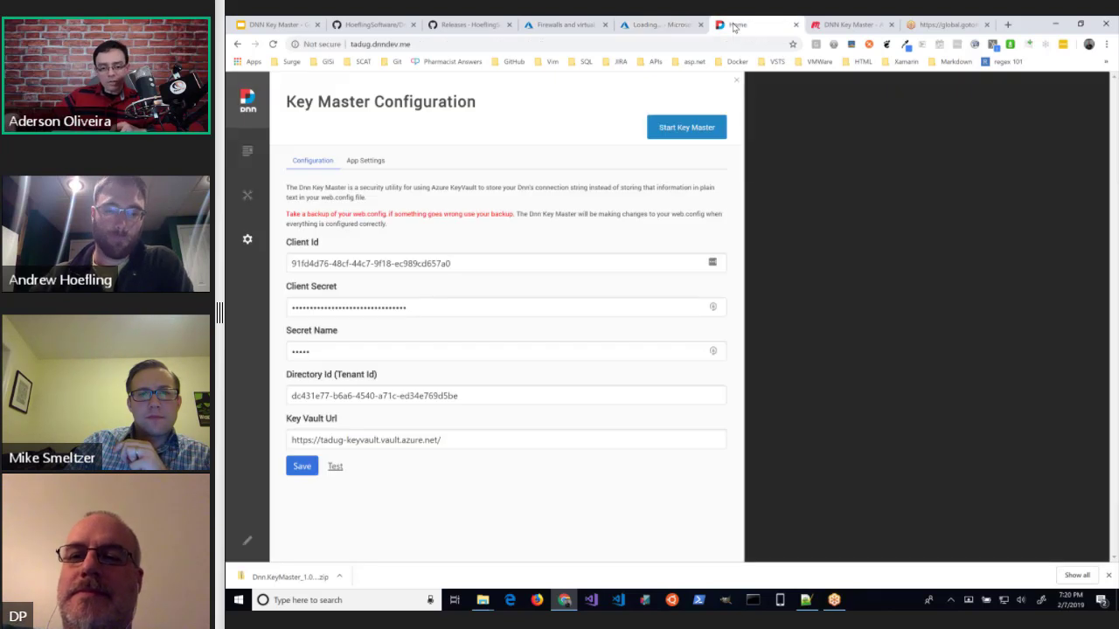
{"action": "left_click", "coordinate": [543, 26]}
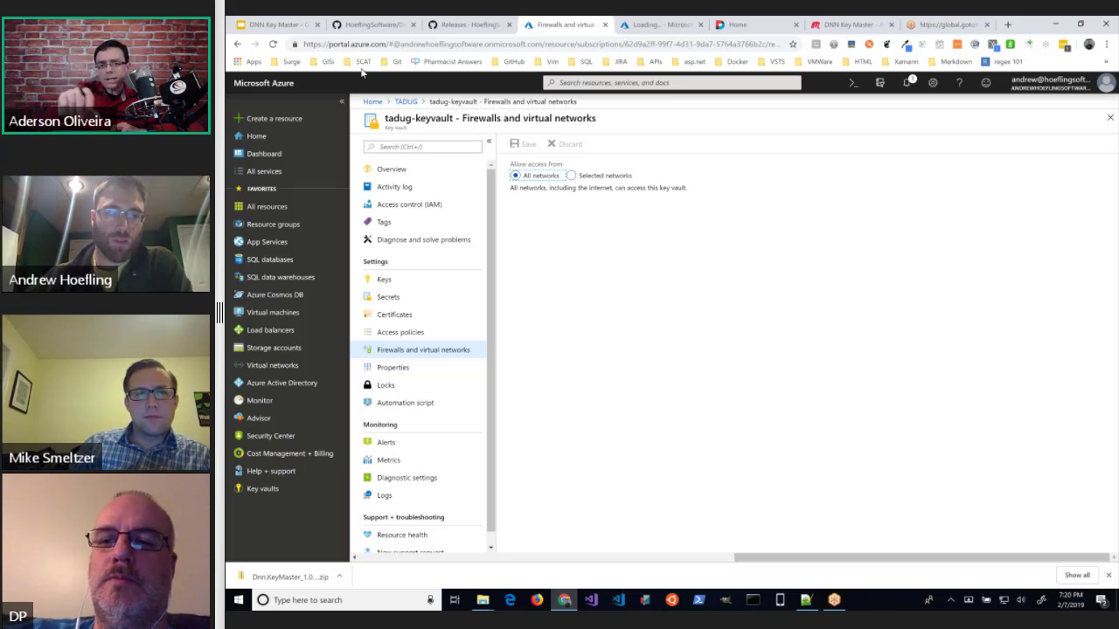
- Search the Azure Marketplace for "key", open the Key Vault creation form, and view its pricing tiers
{"action": "left_click", "coordinate": [285, 118]}
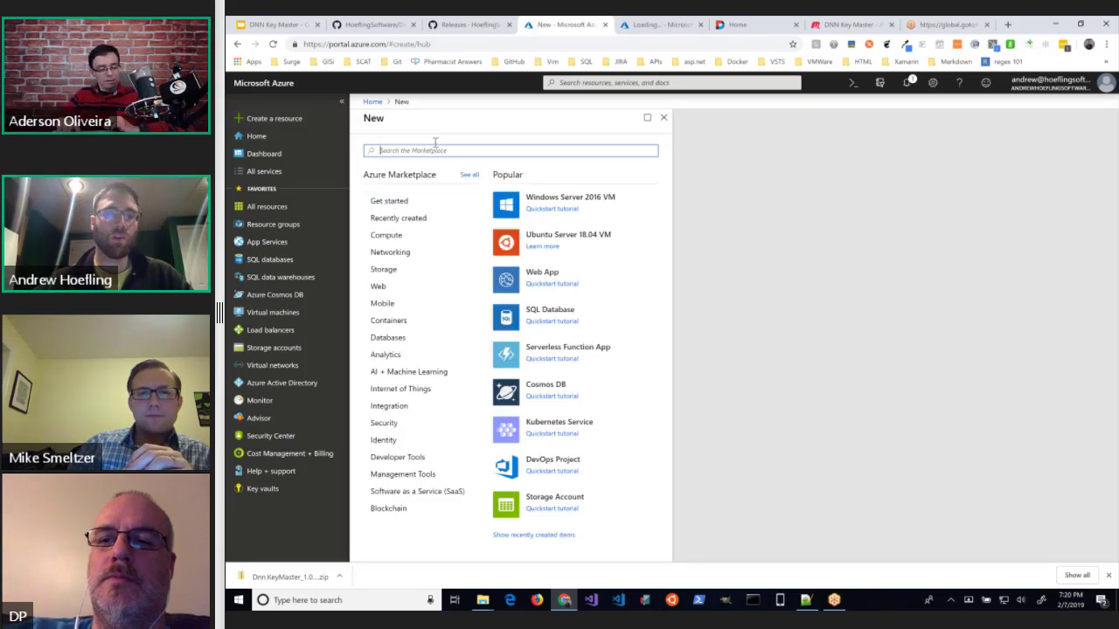
{"action": "type", "text": "key"}
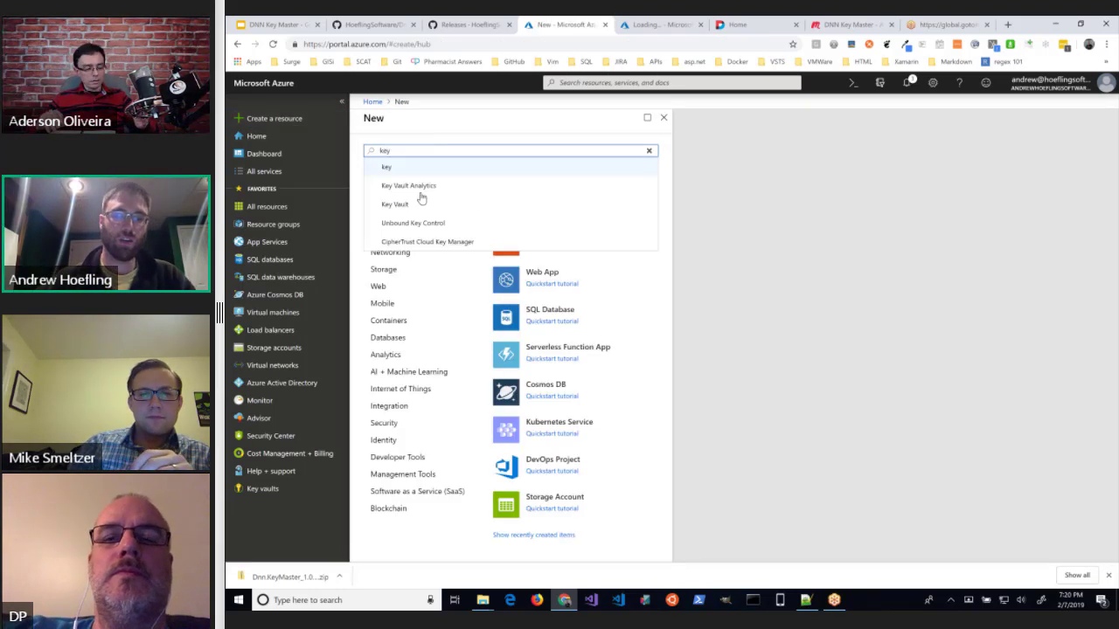
{"action": "left_click", "coordinate": [385, 201]}
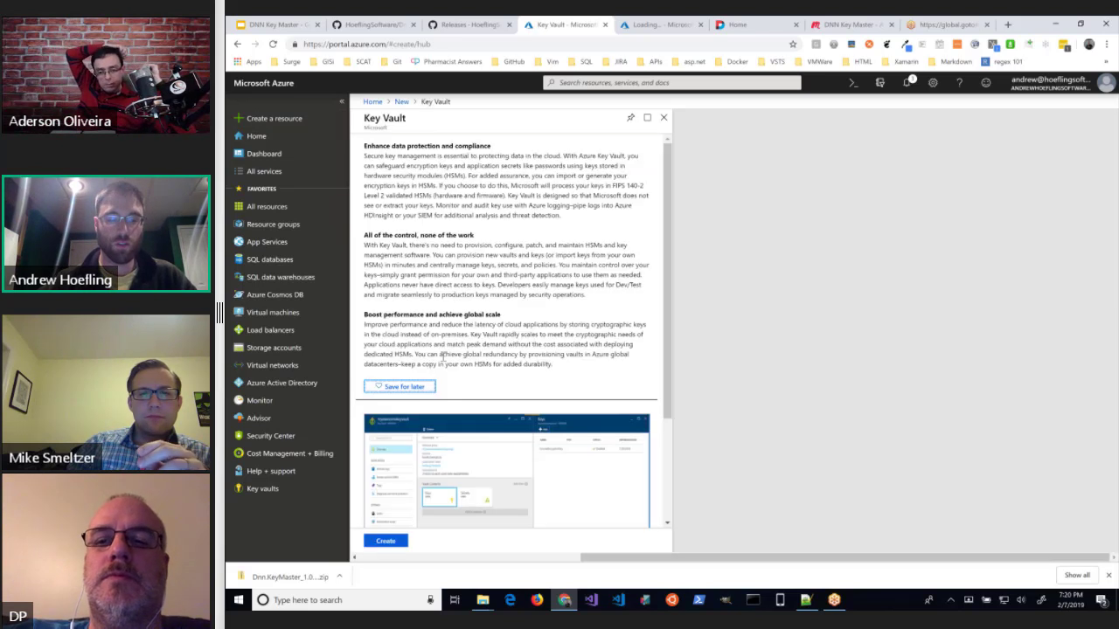
{"action": "scroll", "coordinate": [389, 498], "scroll_direction": "down", "scroll_amount": 5}
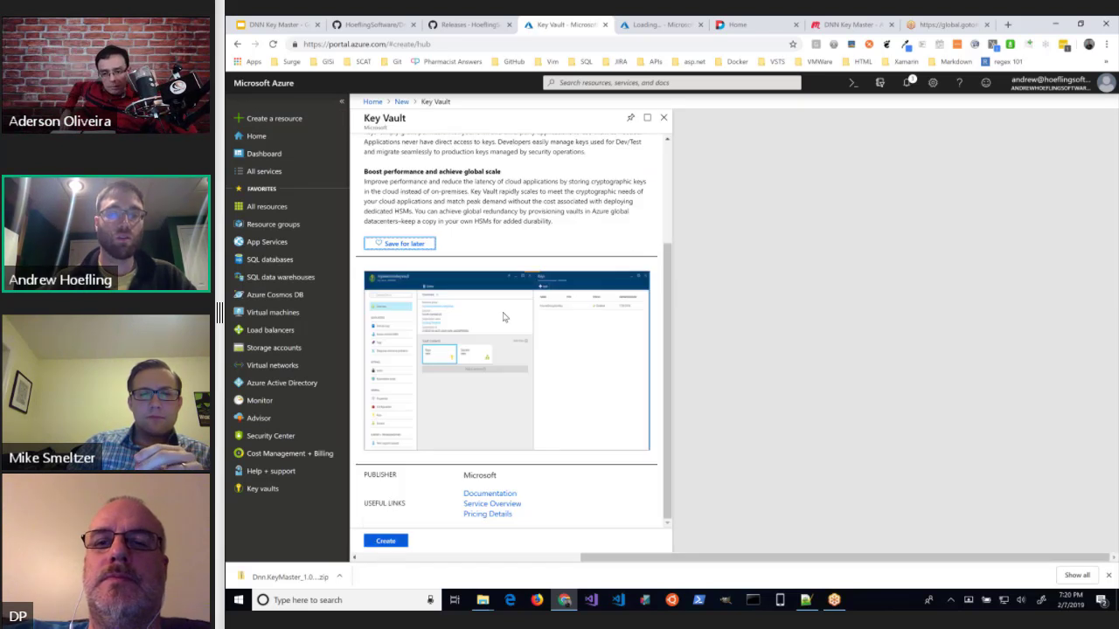
{"action": "scroll", "coordinate": [389, 540], "scroll_direction": "up", "scroll_amount": 2}
{"action": "scroll", "coordinate": [394, 544], "scroll_direction": "down", "scroll_amount": 2}
{"action": "left_click", "coordinate": [385, 541]}
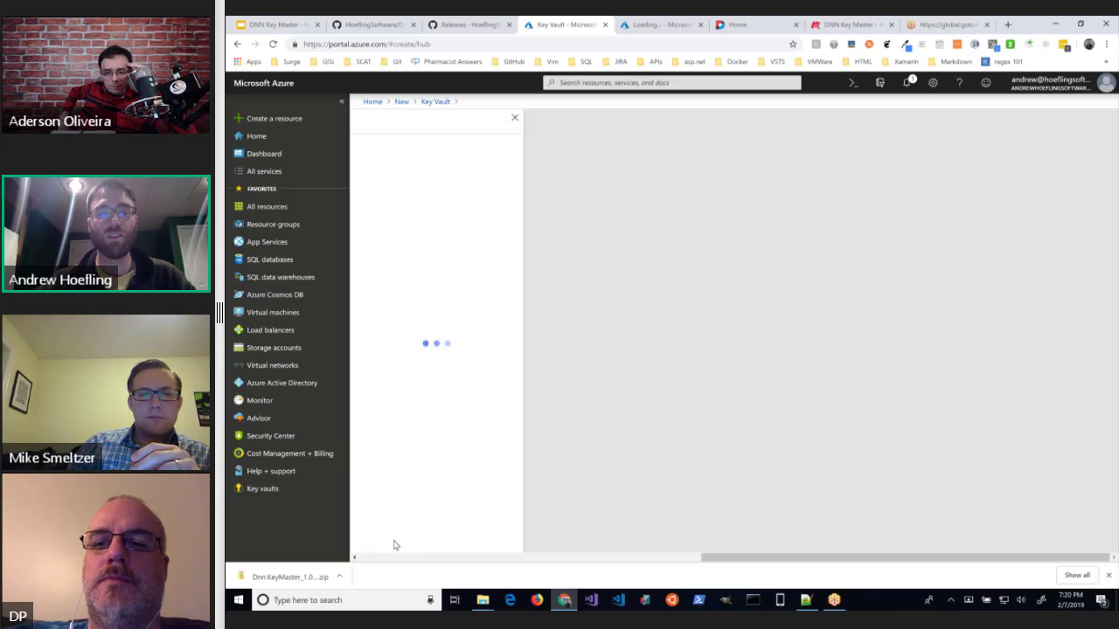
{"action": "left_click", "coordinate": [440, 297]}
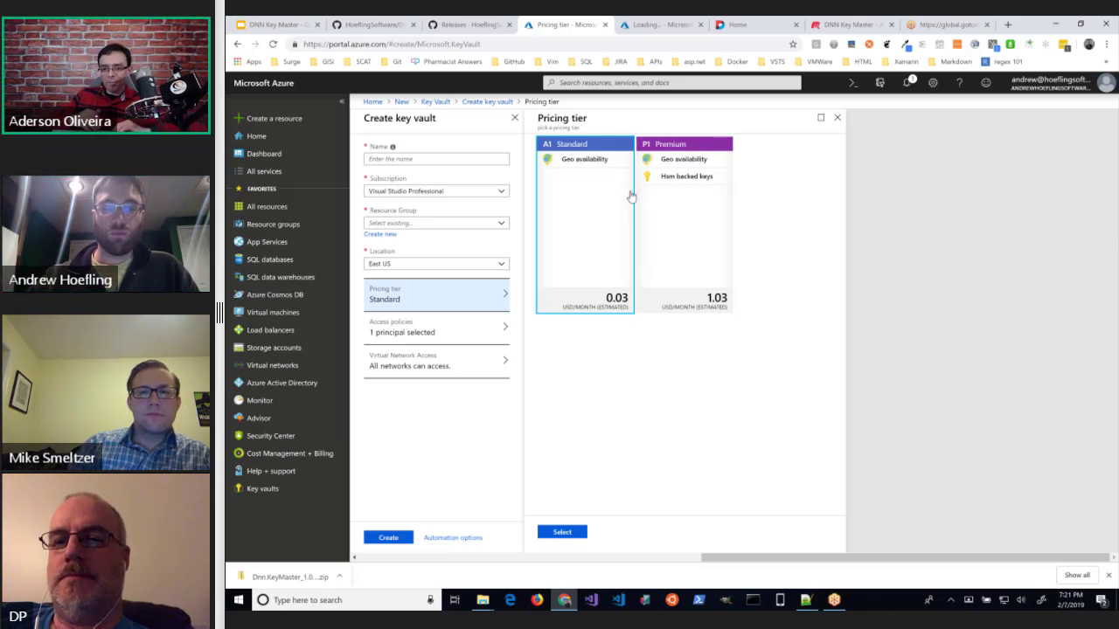
- Close the Key Vault pricing tiers and creation form without creating a vault, and return to the DNN Key Master presentation
{"action": "left_click", "coordinate": [837, 119]}
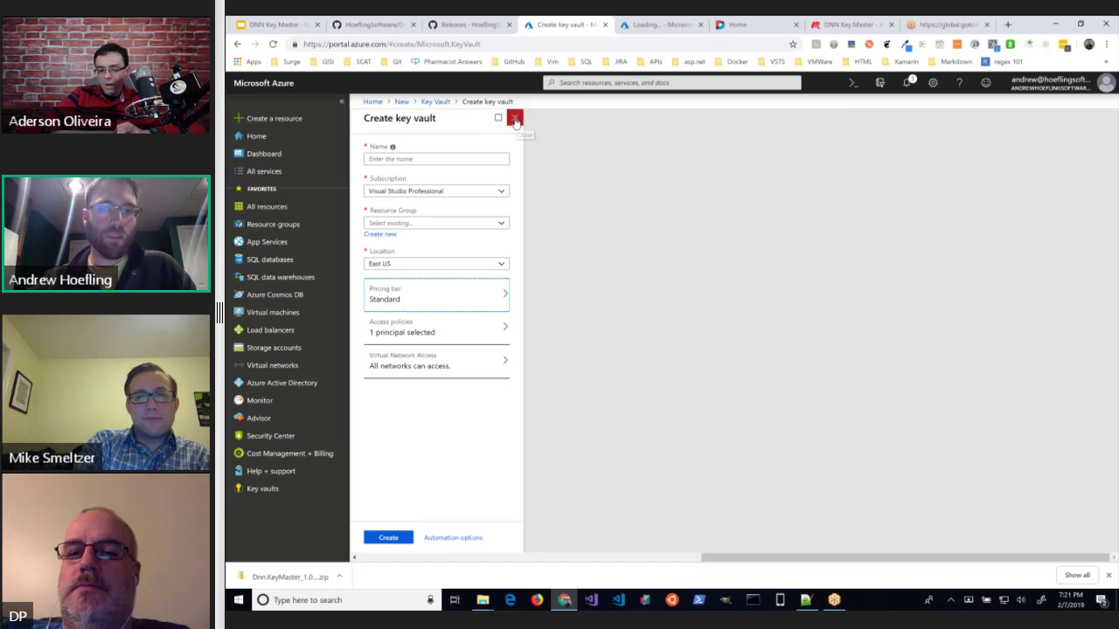
{"action": "left_click", "coordinate": [514, 119]}
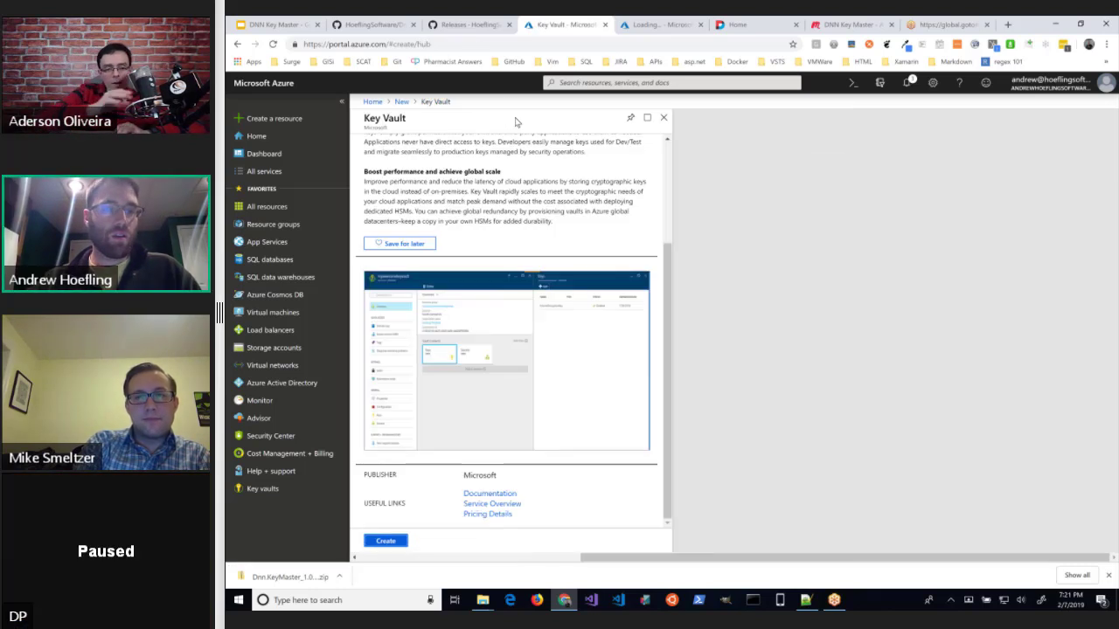
{"action": "key", "text": "ctrl+shift+Tab"}
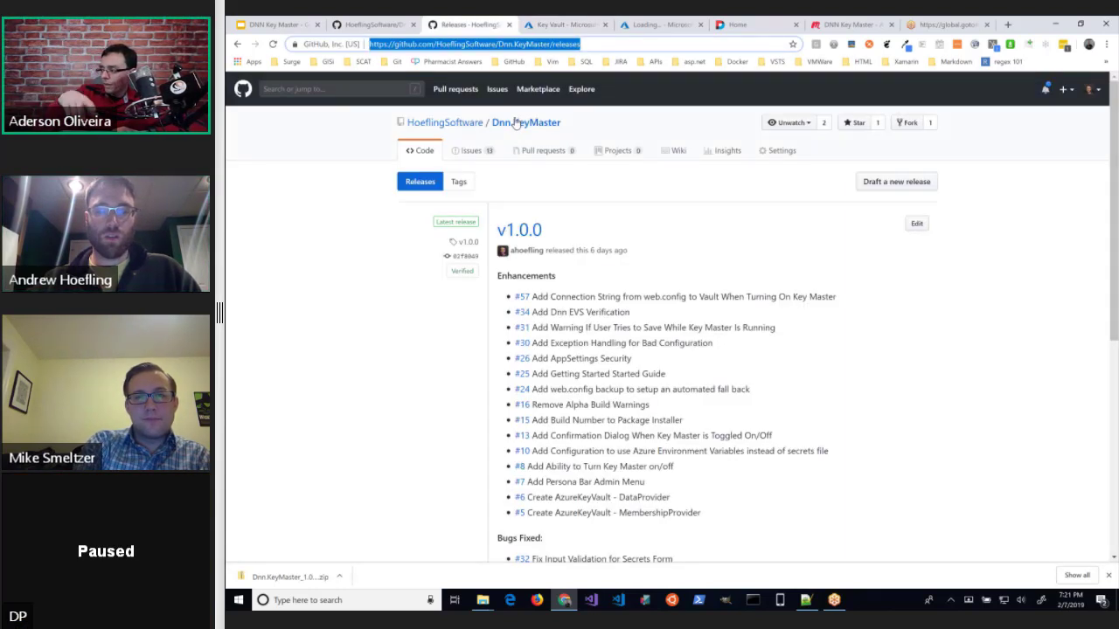
{"action": "key", "text": "ctrl+shift+Tab"}
{"action": "key", "text": "ctrl+shift+Tab"}
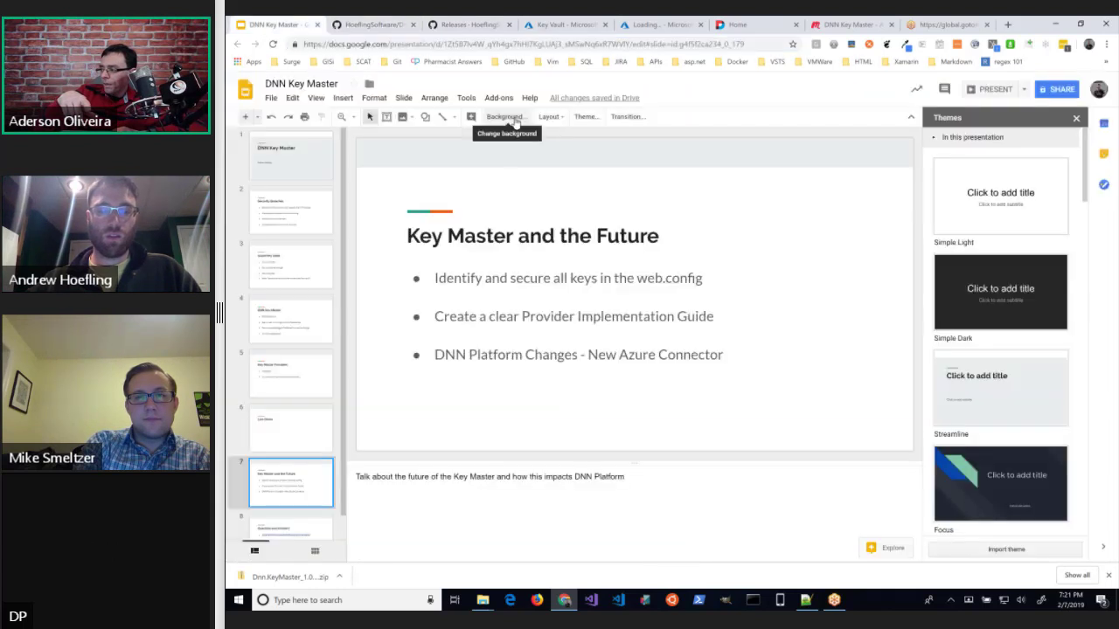
- Show the Live Demo slide of the presentation, and switch to the Dnn.KeyMaster repository page on GitHub
{"action": "left_click", "coordinate": [263, 448]}
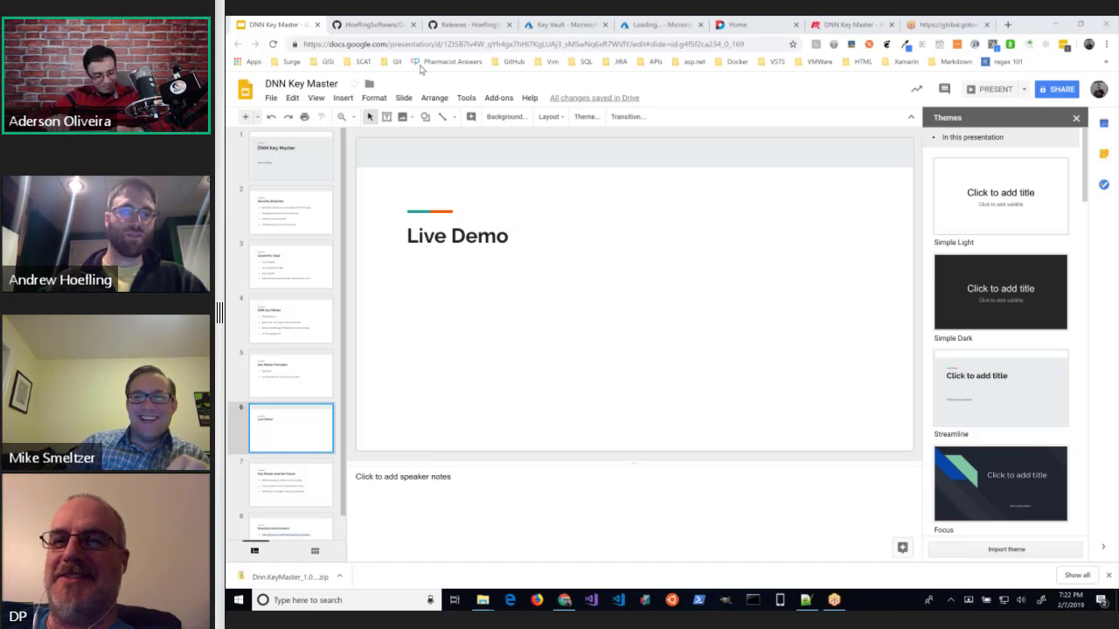
{"action": "left_click", "coordinate": [381, 26]}
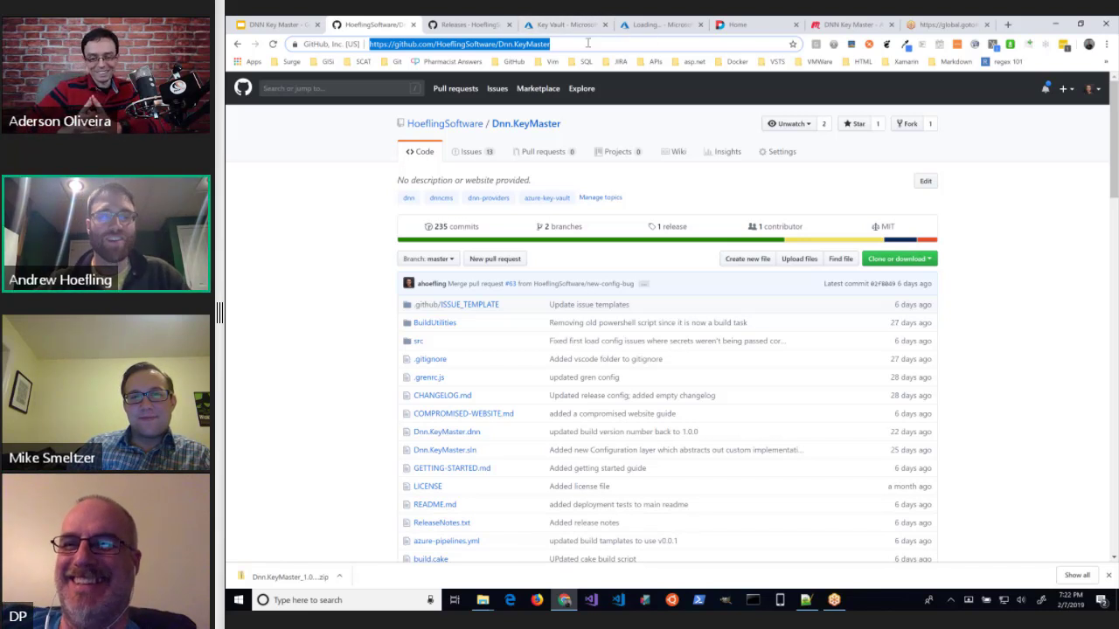
{"action": "key", "text": "alt+Tab"}
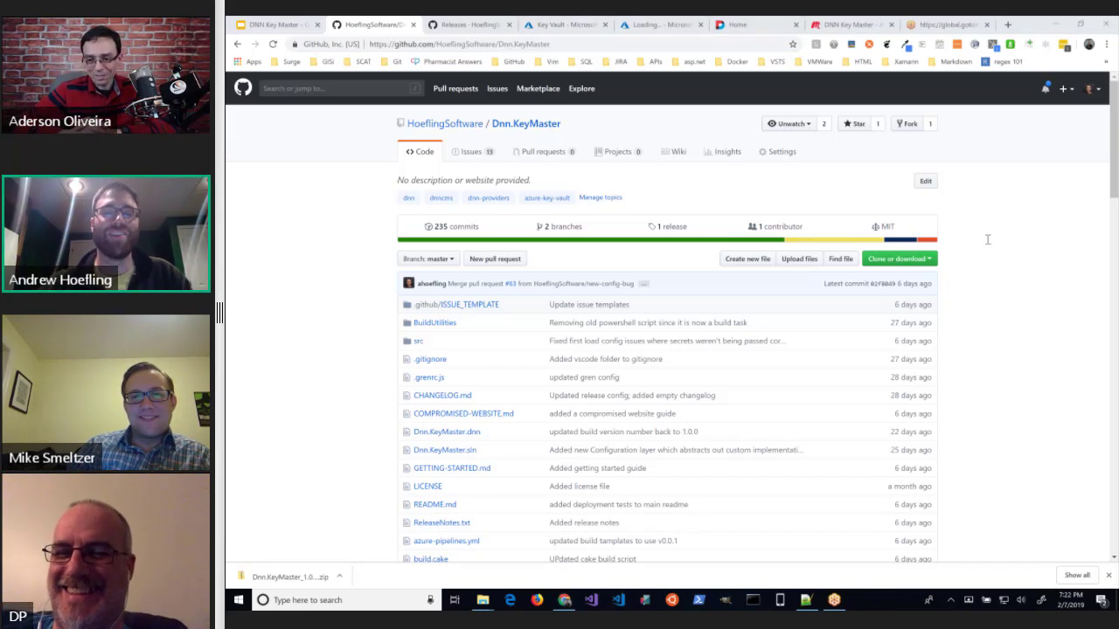